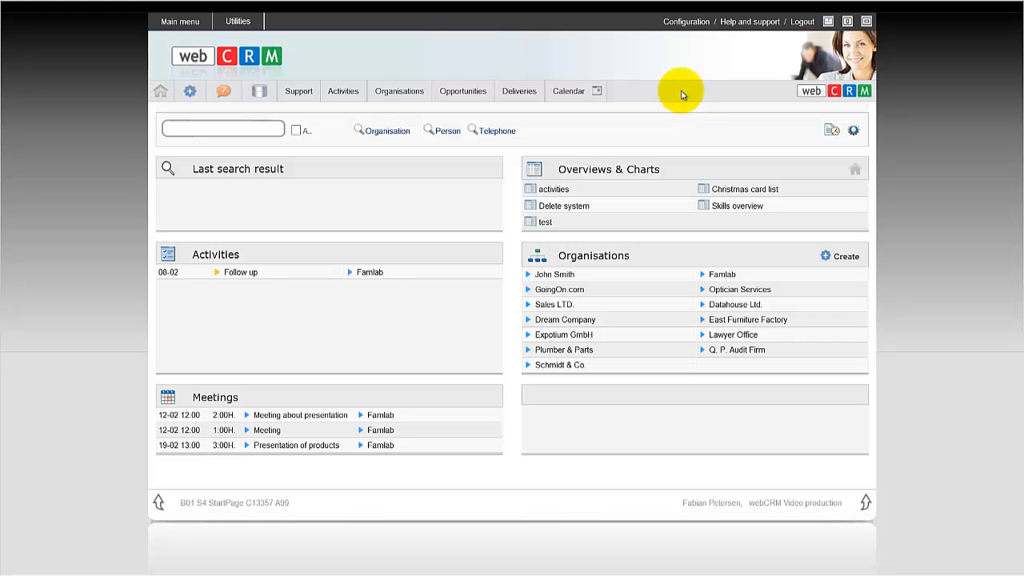
# Step: Open the box data settings of the Meetings custom fields in the system configuration
pyautogui.click(691, 24)
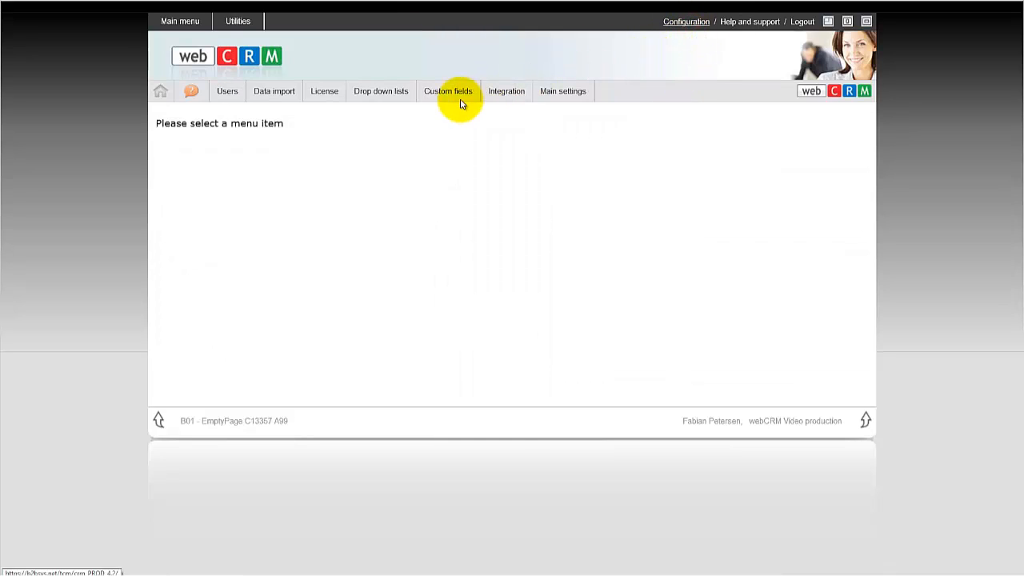
pyautogui.click(436, 96)
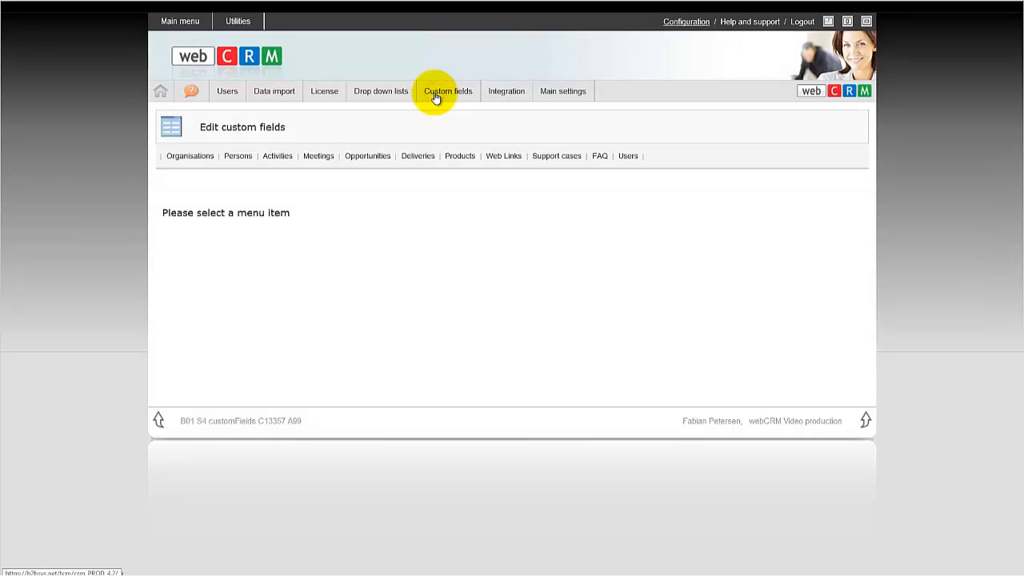
pyautogui.click(326, 158)
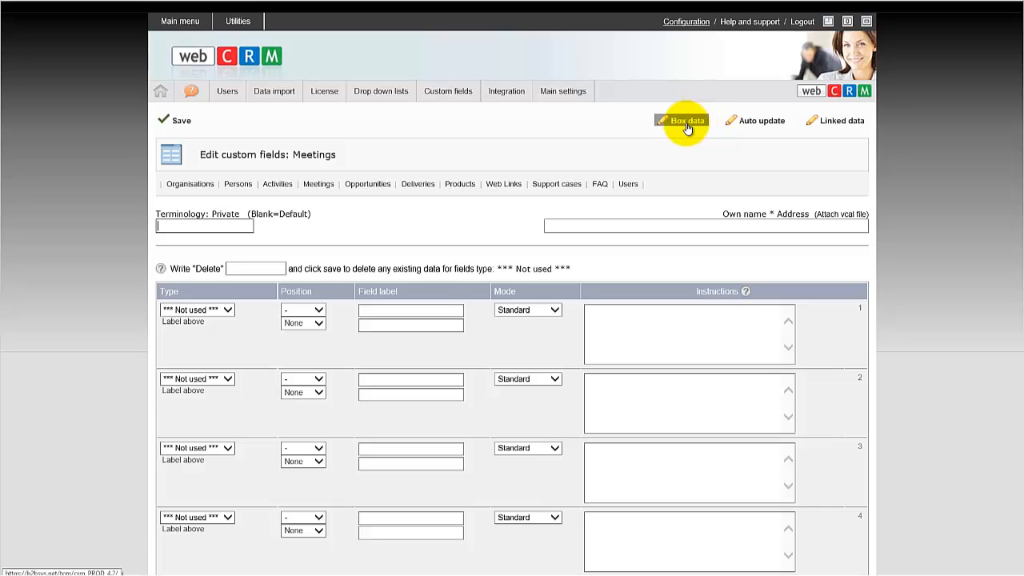
pyautogui.click(686, 127)
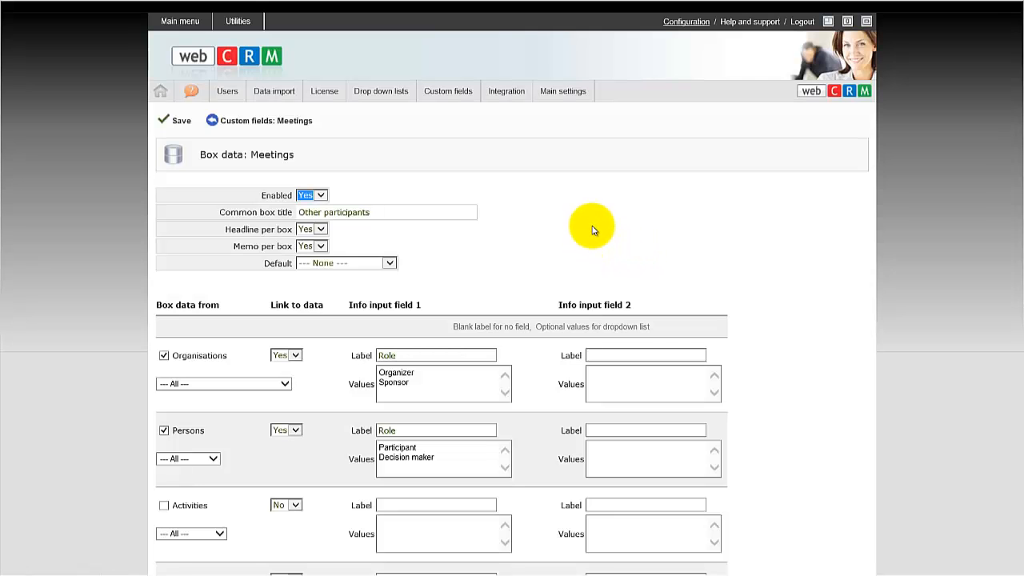
pyautogui.click(592, 229)
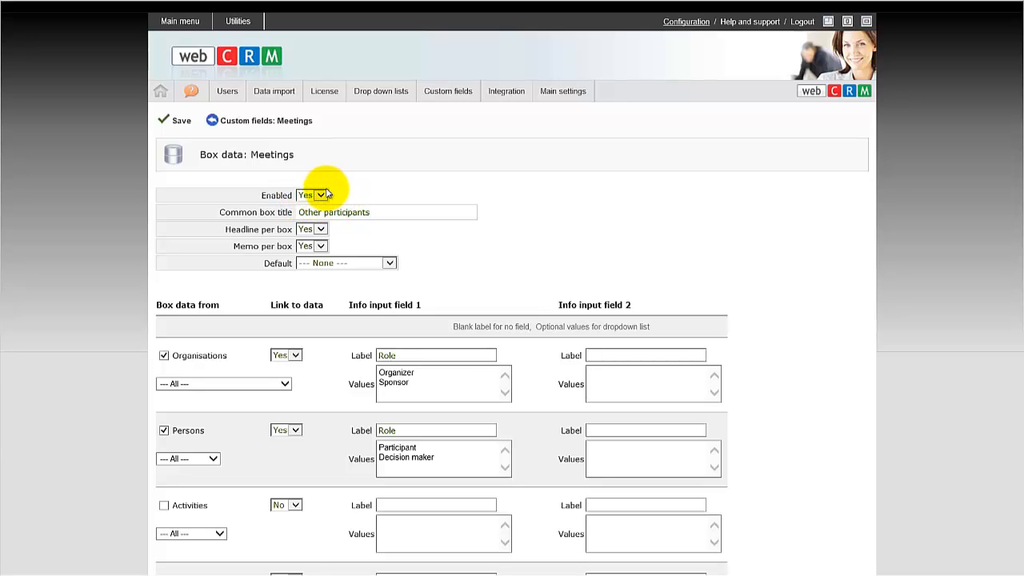
# Step: Examine the common box title and the available Default options in the Meetings box data settings
pyautogui.moveTo(385, 211); pyautogui.dragTo(272, 204)
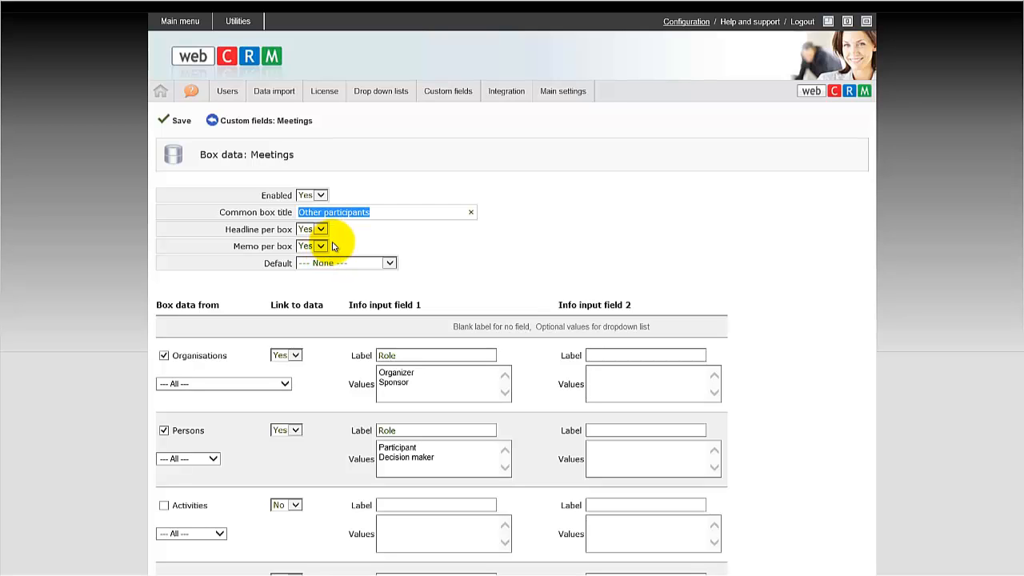
pyautogui.click(352, 263)
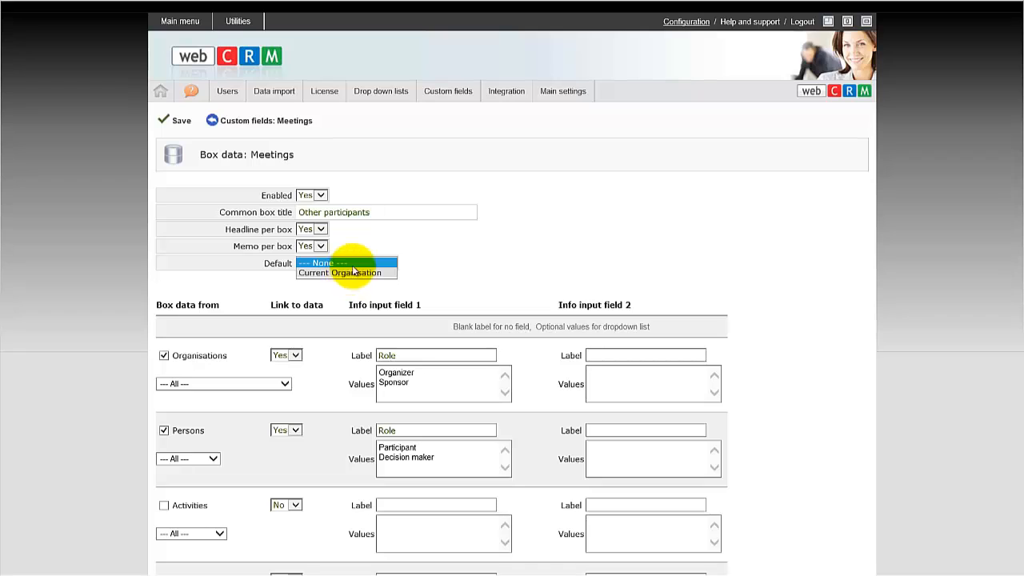
pyautogui.click(362, 263)
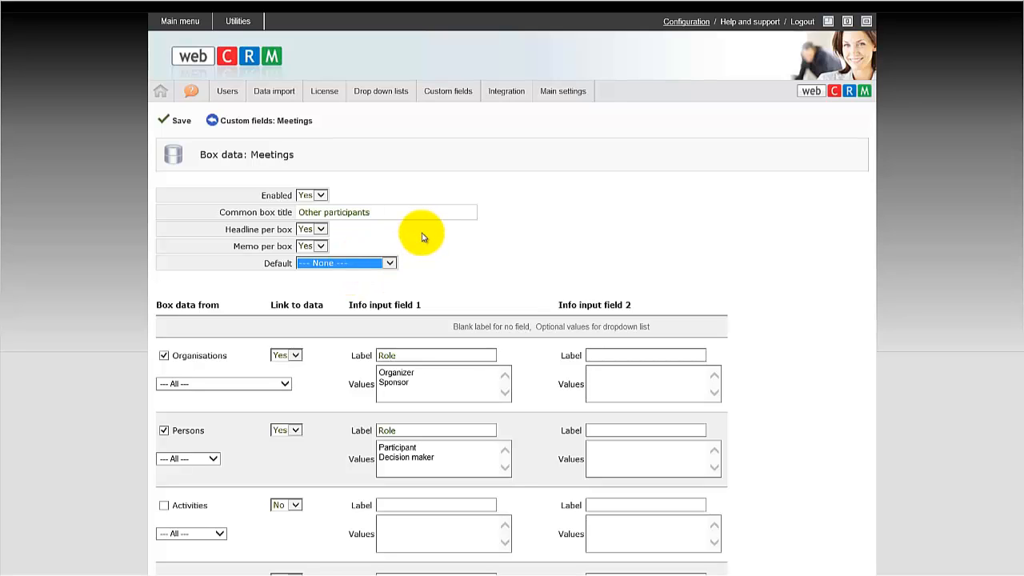
pyautogui.click(415, 265)
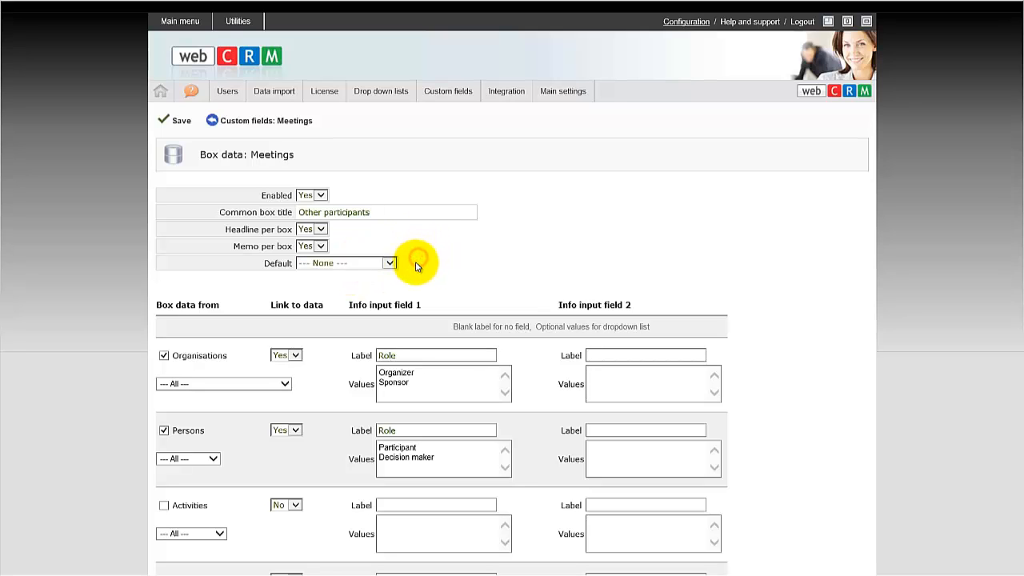
# Step: Examine the Organisations box data row, including its first info field's label and values and the second info field
pyautogui.scroll(-1, 224, 360)
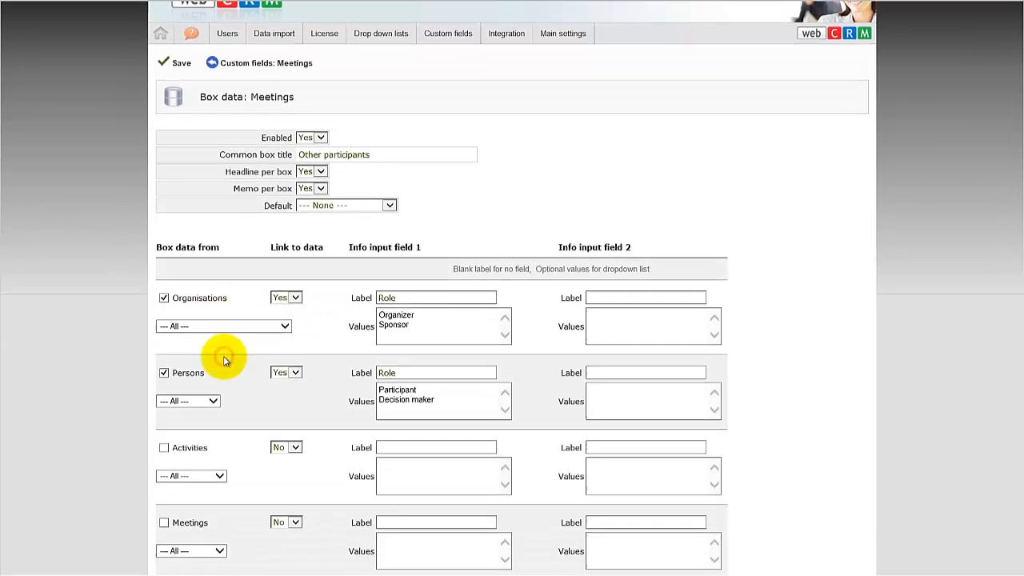
pyautogui.scroll(-1, 224, 360)
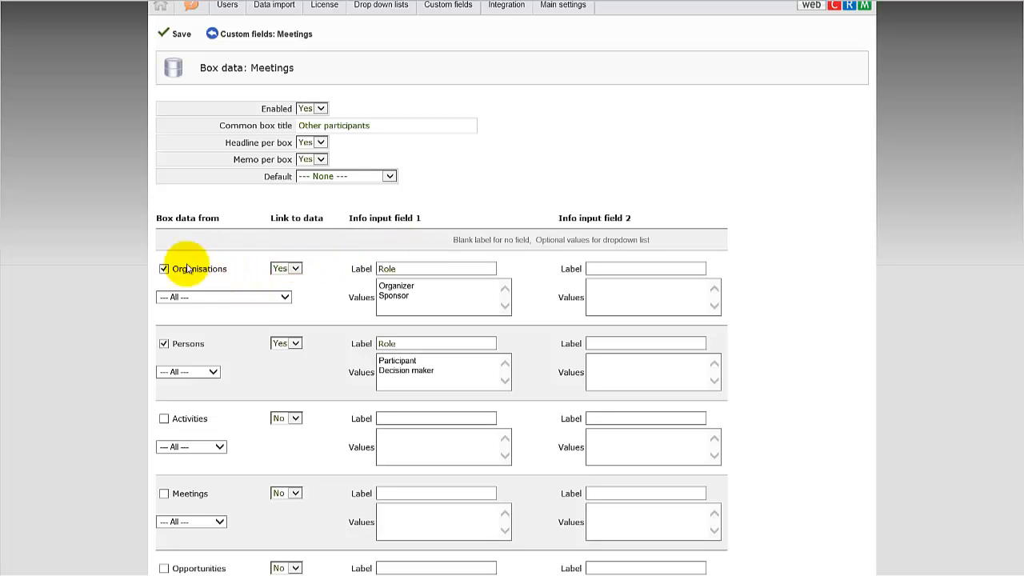
pyautogui.click(439, 270)
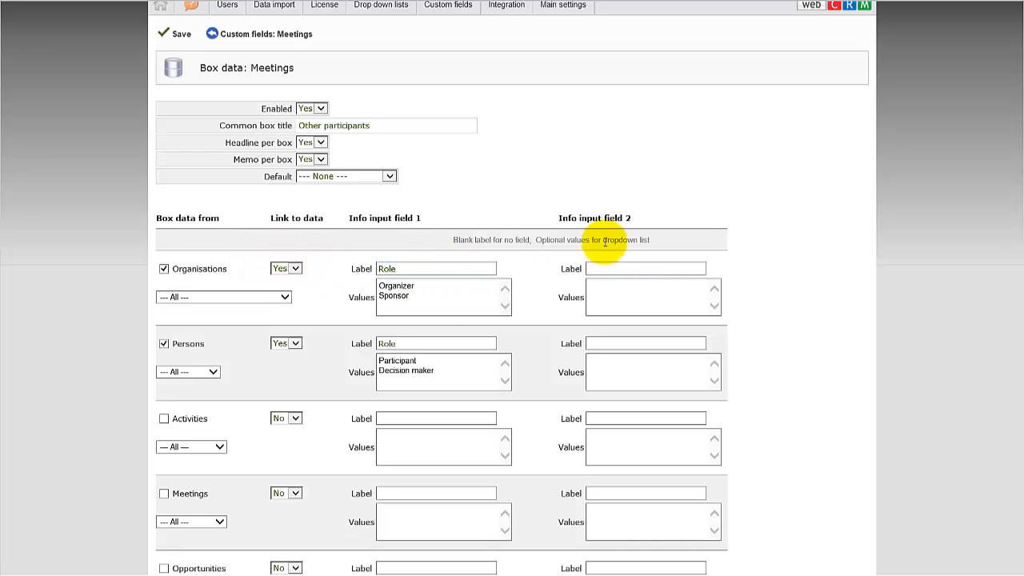
pyautogui.click(425, 280)
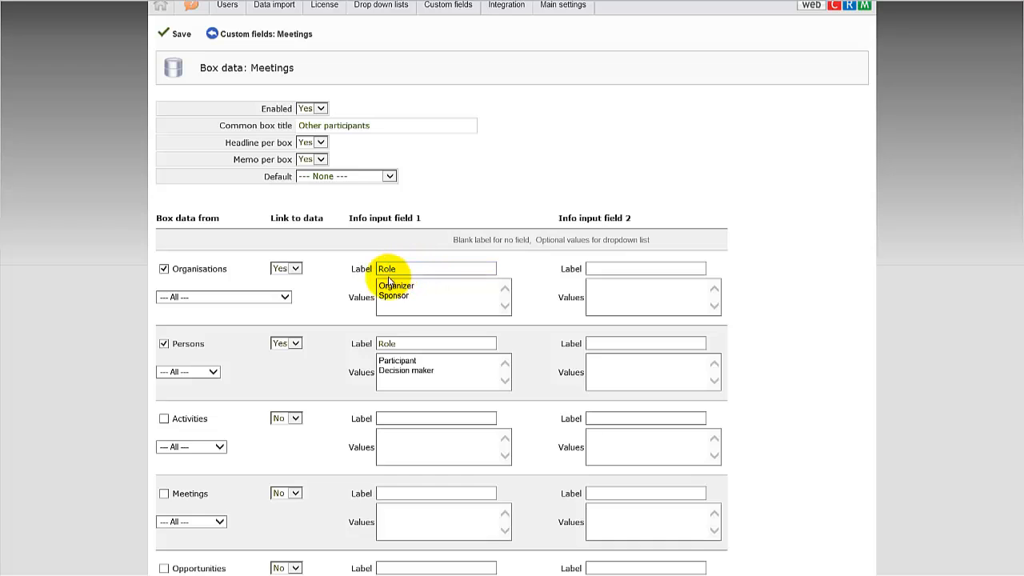
pyautogui.click(699, 291)
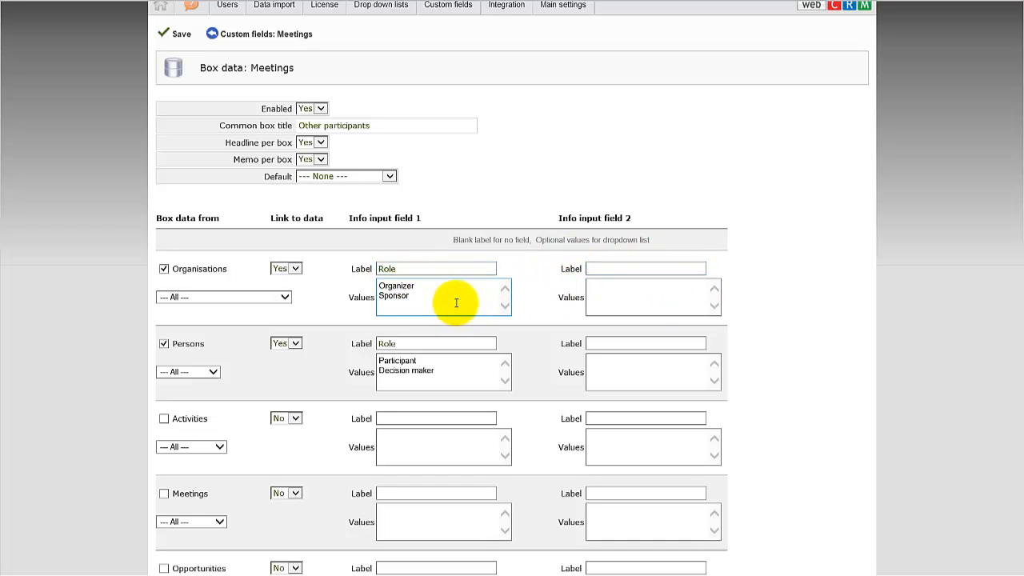
pyautogui.moveTo(453, 301); pyautogui.dragTo(369, 255)
pyautogui.click(650, 307)
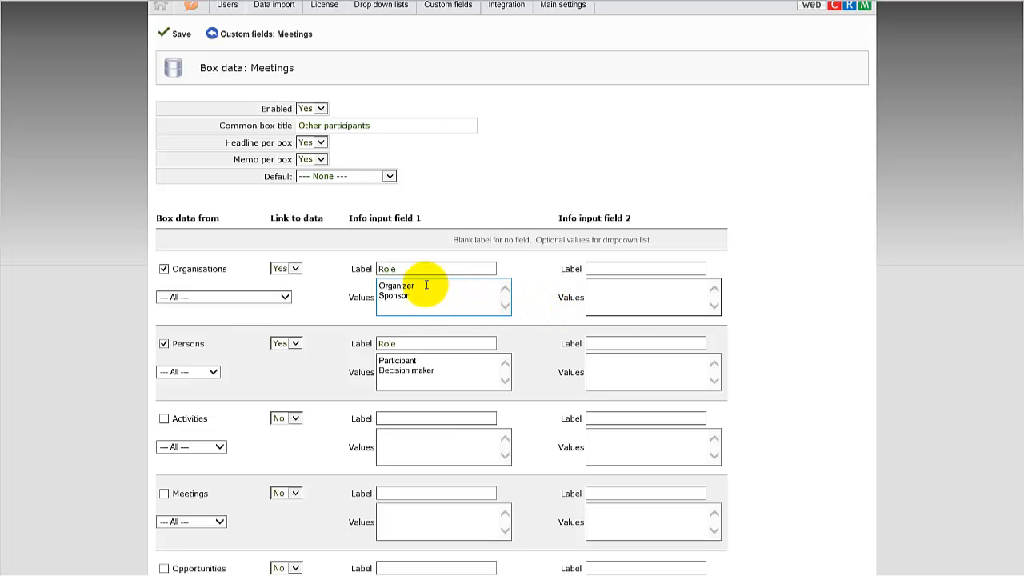
pyautogui.doubleClick(406, 269)
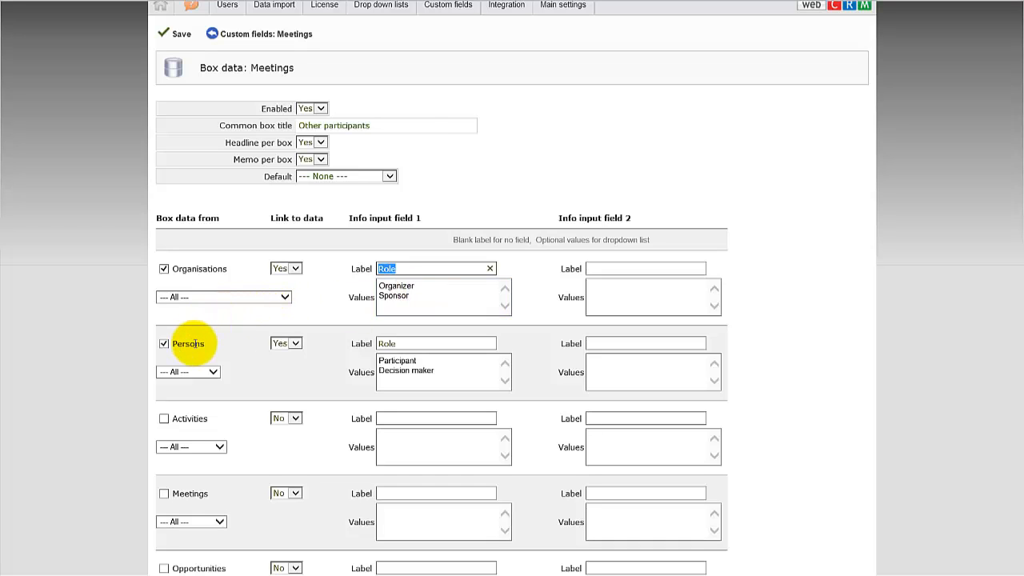
# Step: Review the filter options available for the Persons and Organisations box data
pyautogui.scroll(-1, 190, 340)
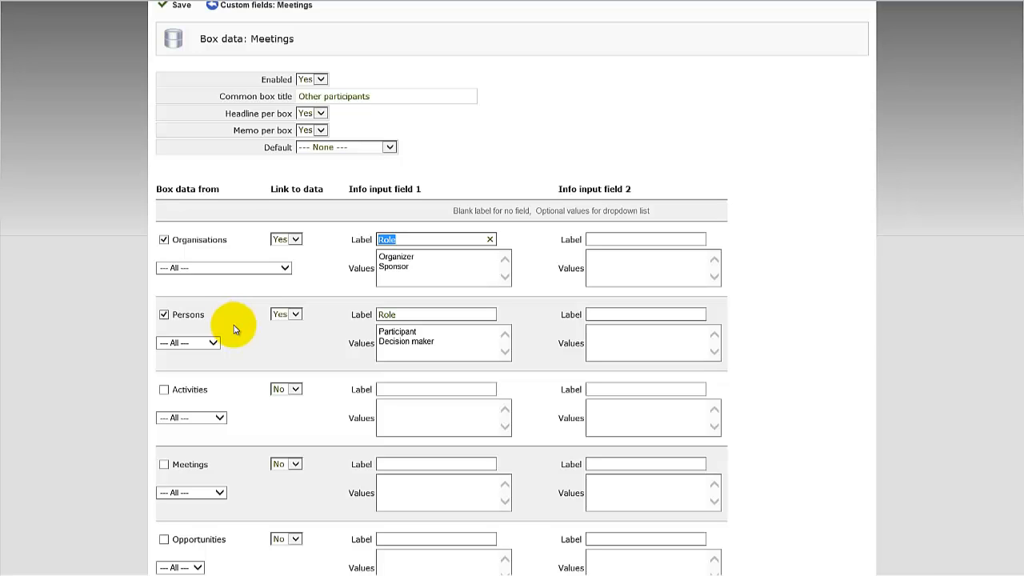
pyautogui.click(213, 342)
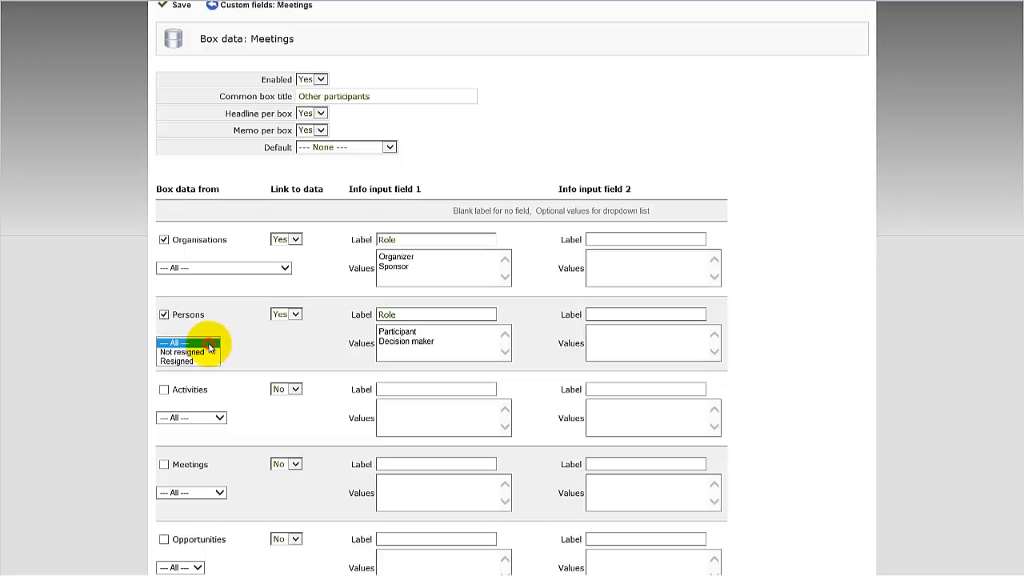
pyautogui.click(224, 268)
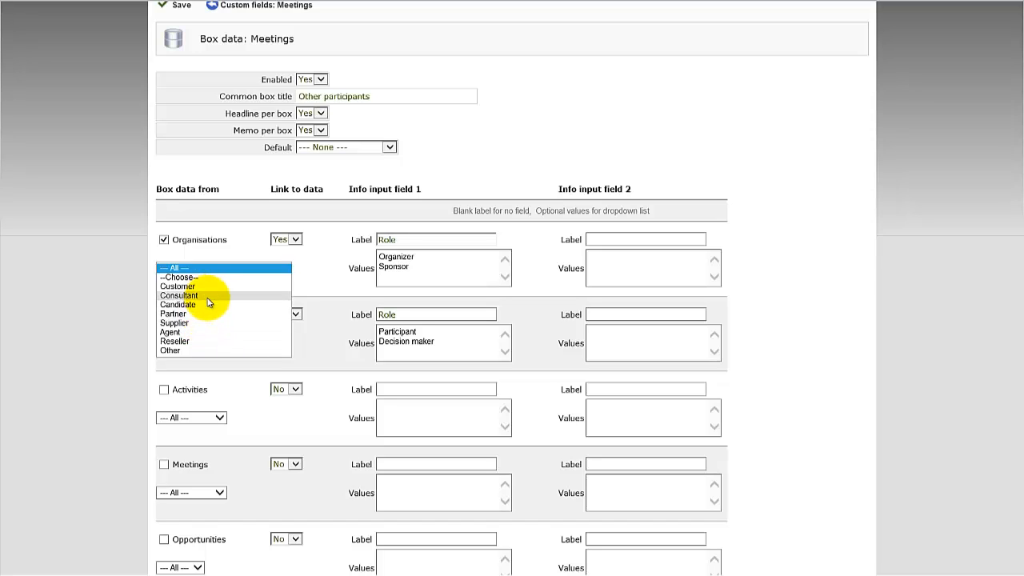
pyautogui.click(243, 247)
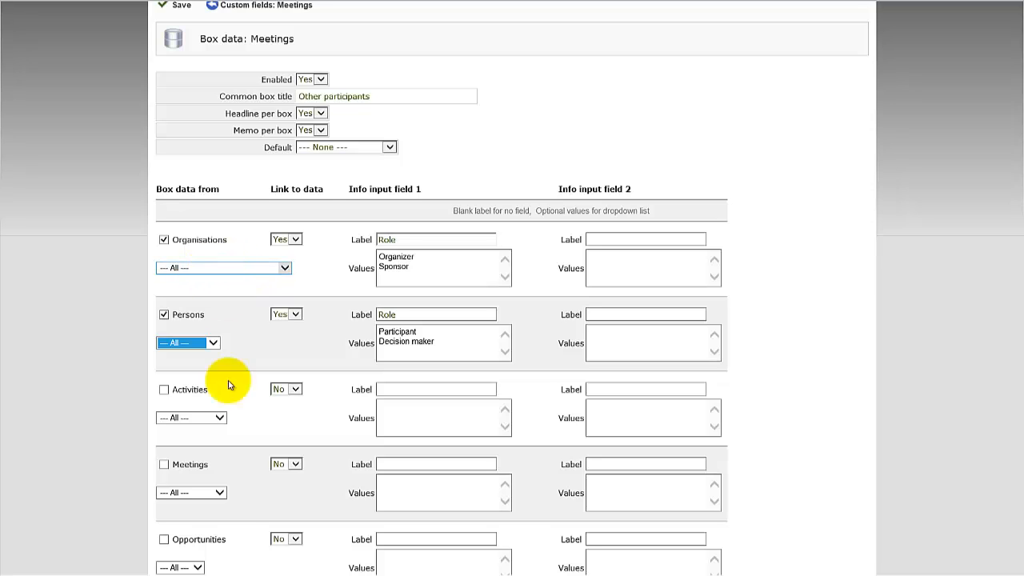
pyautogui.click(212, 343)
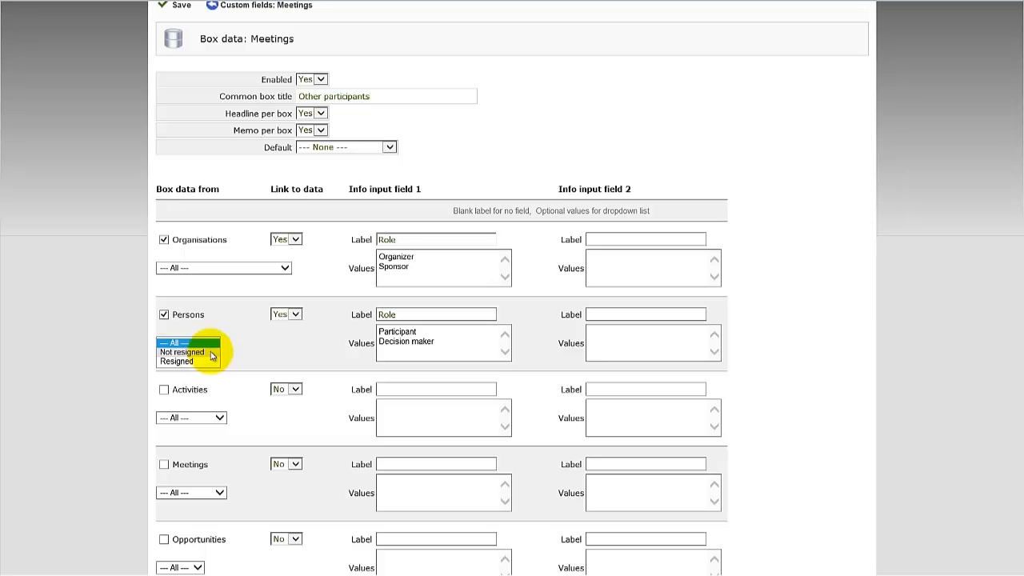
pyautogui.click(268, 343)
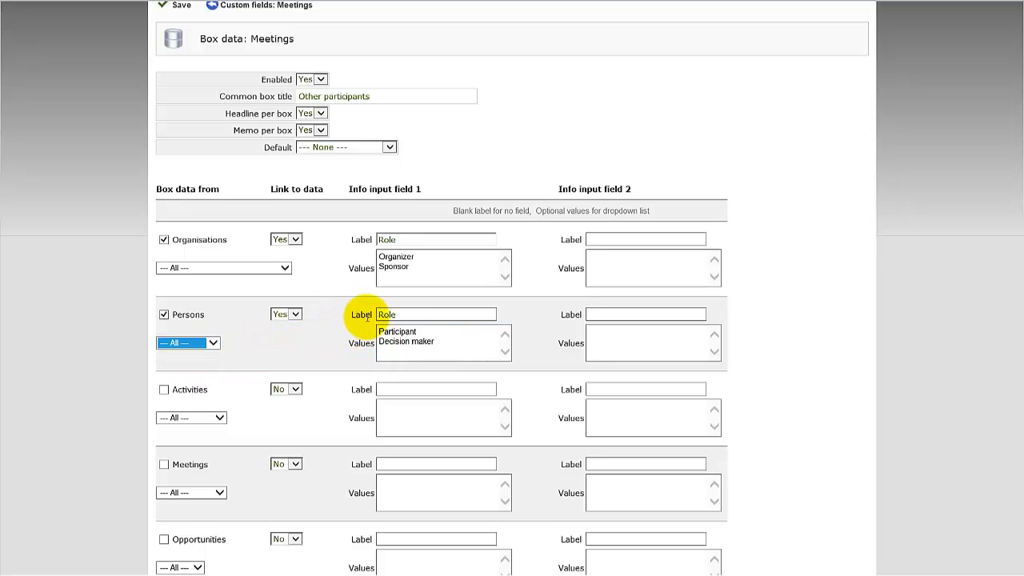
# Step: Examine the Persons info field's label and values and the remaining box data sources down to Documents
pyautogui.click(406, 313)
pyautogui.doubleClick(408, 314)
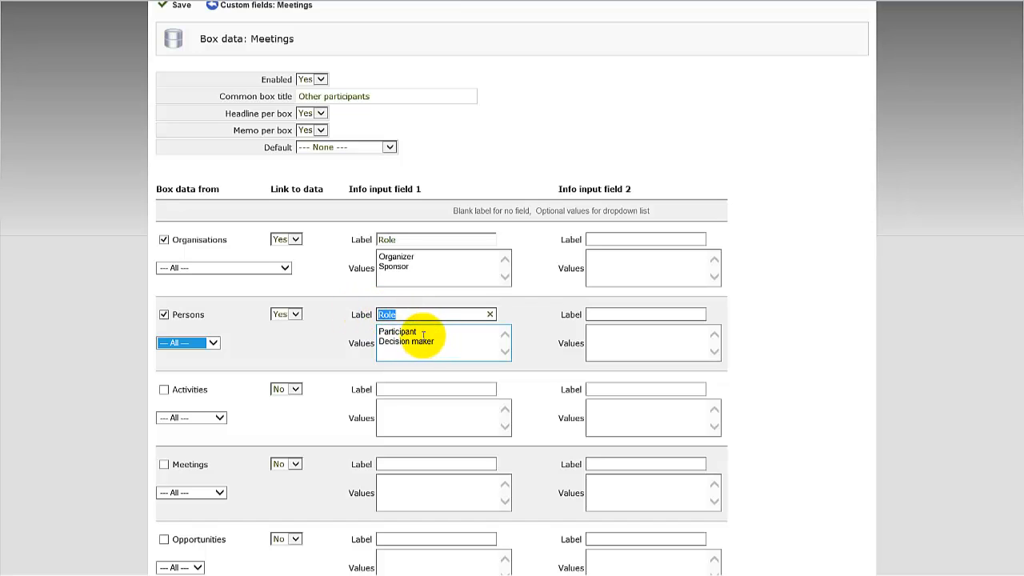
pyautogui.moveTo(445, 339); pyautogui.dragTo(367, 339)
pyautogui.click(353, 347)
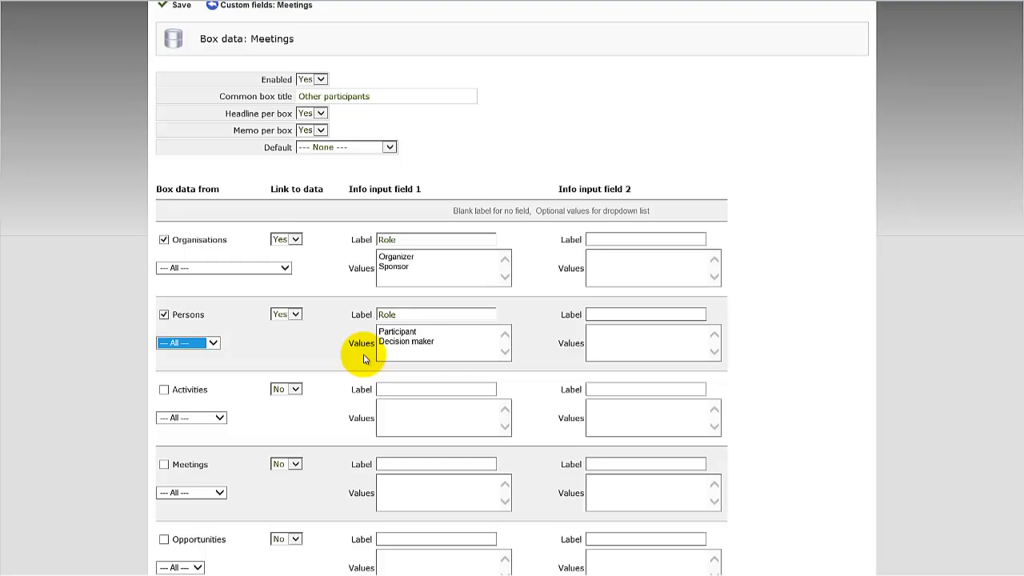
pyautogui.scroll(-3, 364, 359)
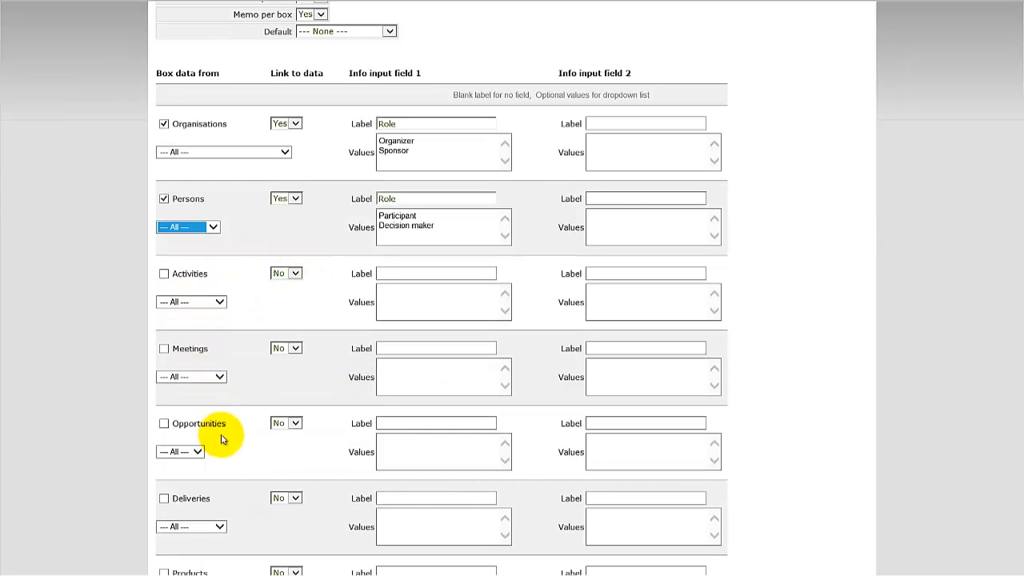
pyautogui.scroll(-2, 233, 448)
pyautogui.scroll(-4, 233, 463)
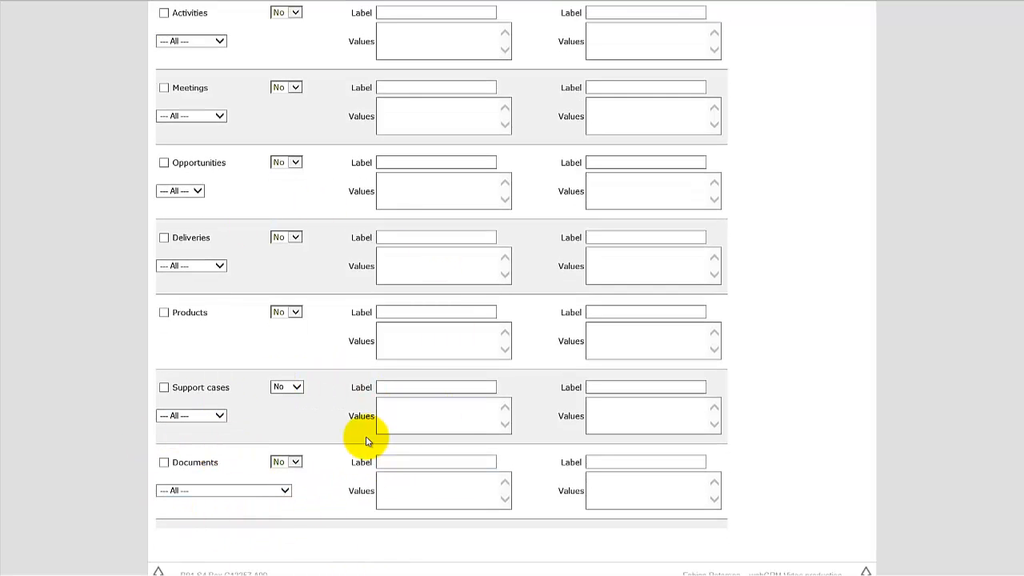
# Step: Save the Meetings box data settings and log in again to return to the start page
pyautogui.scroll(10, 367, 441)
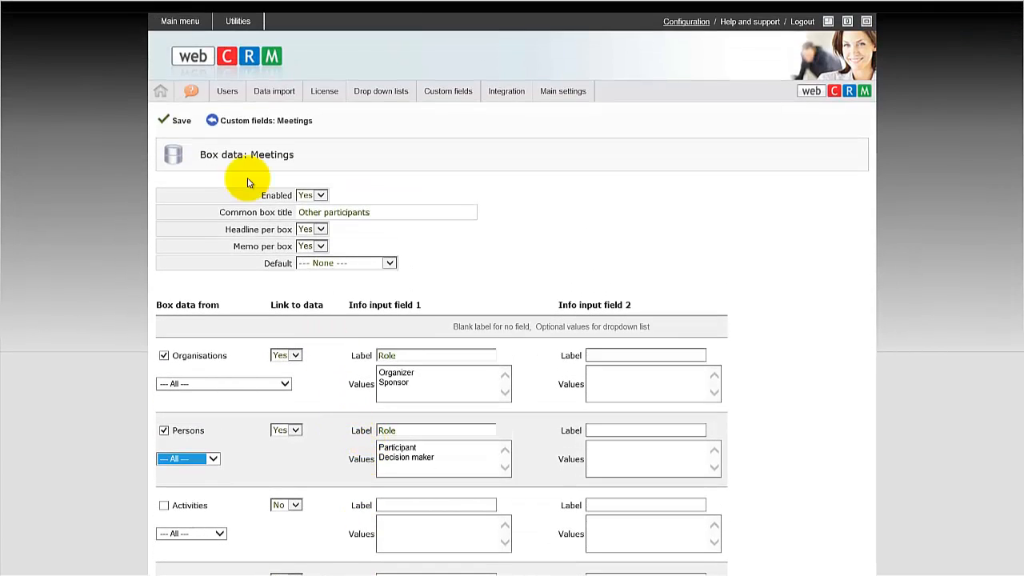
pyautogui.click(176, 120)
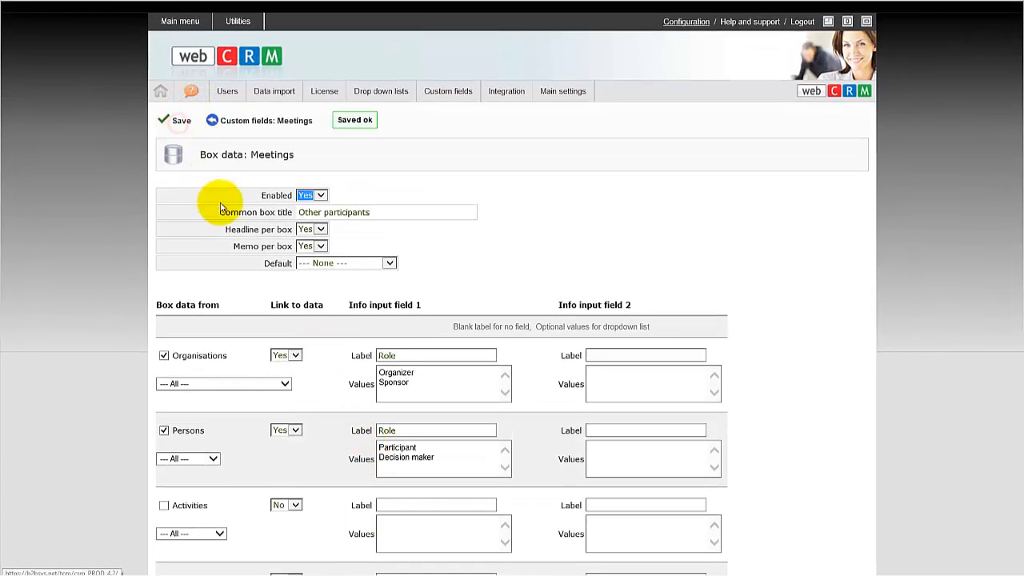
pyautogui.click(160, 96)
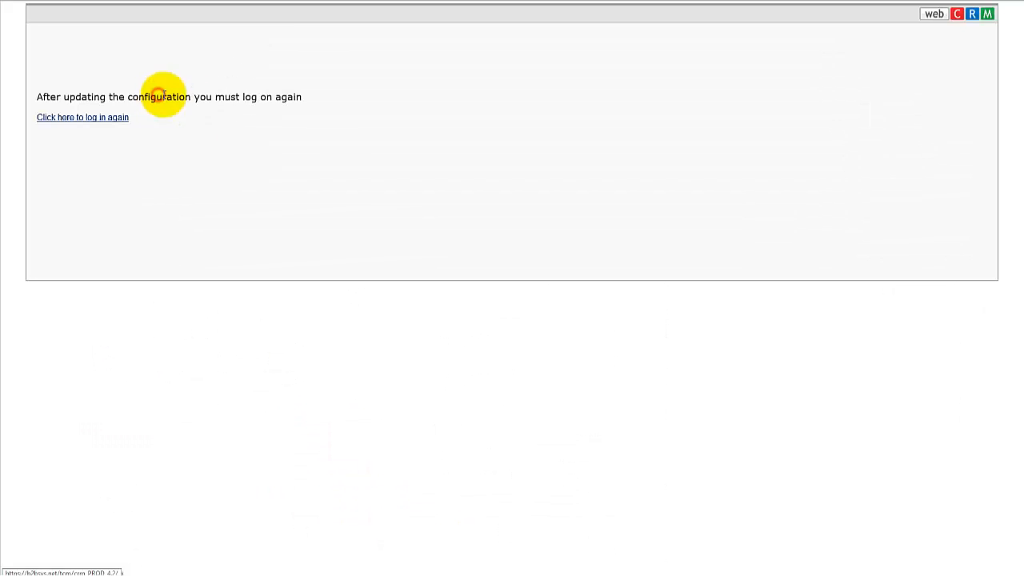
pyautogui.click(109, 117)
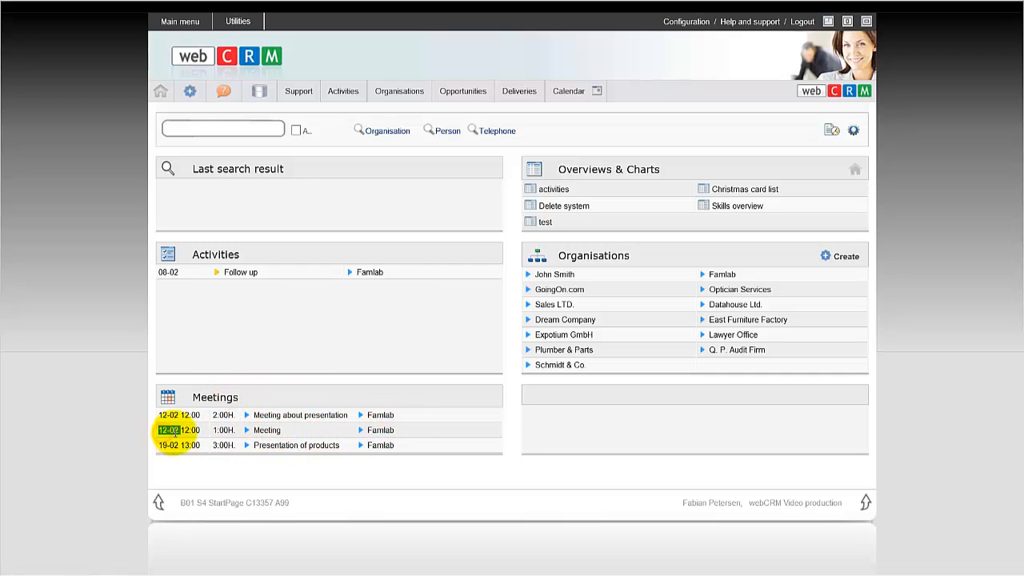
# Step: Open the one-hour Famlab meeting of 12-02 at 12:00 and view its participants and Other participants sections
pyautogui.moveTo(183, 431); pyautogui.dragTo(200, 430)
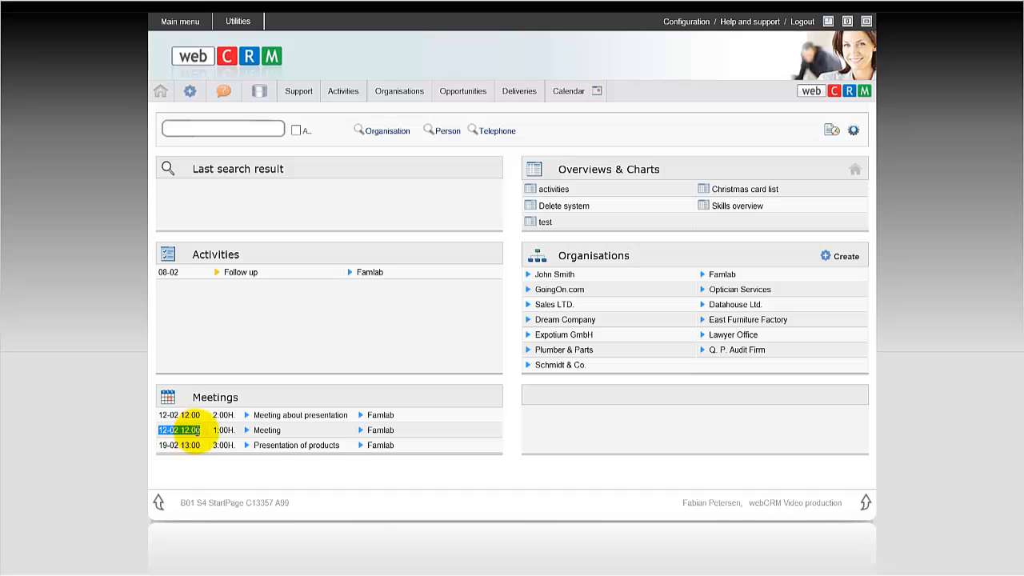
pyautogui.click(264, 430)
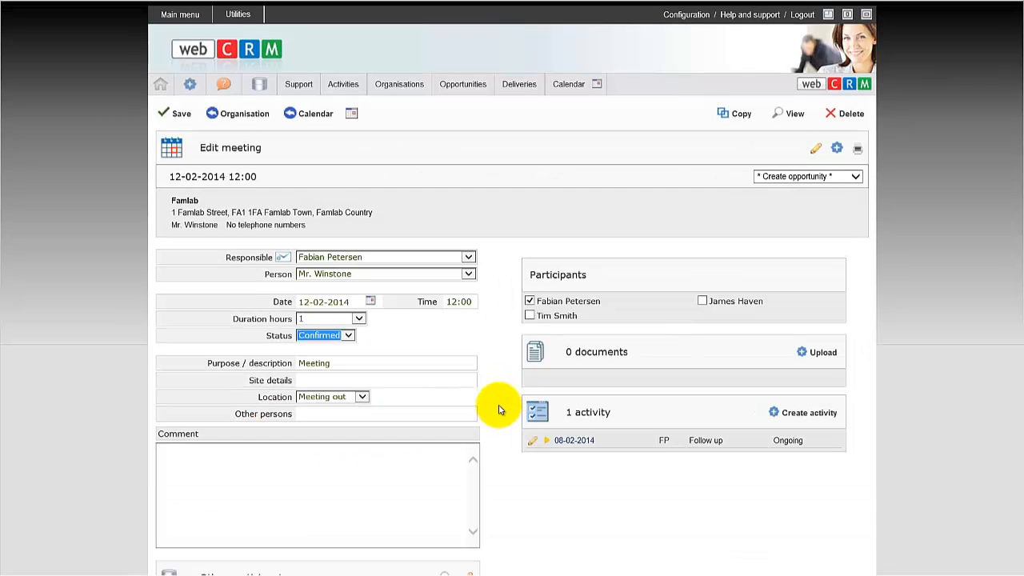
pyautogui.scroll(-3, 498, 407)
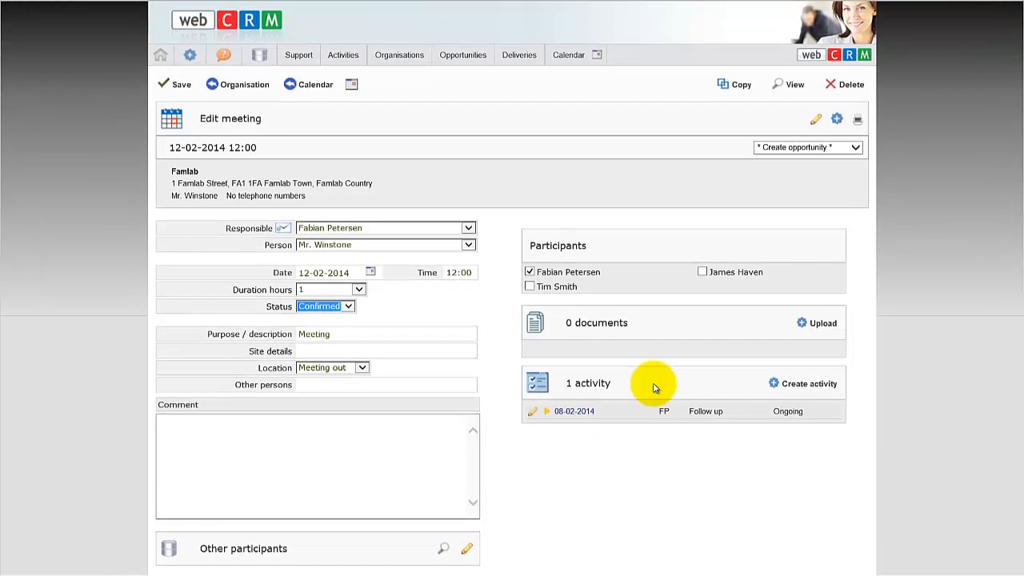
pyautogui.scroll(-1, 655, 388)
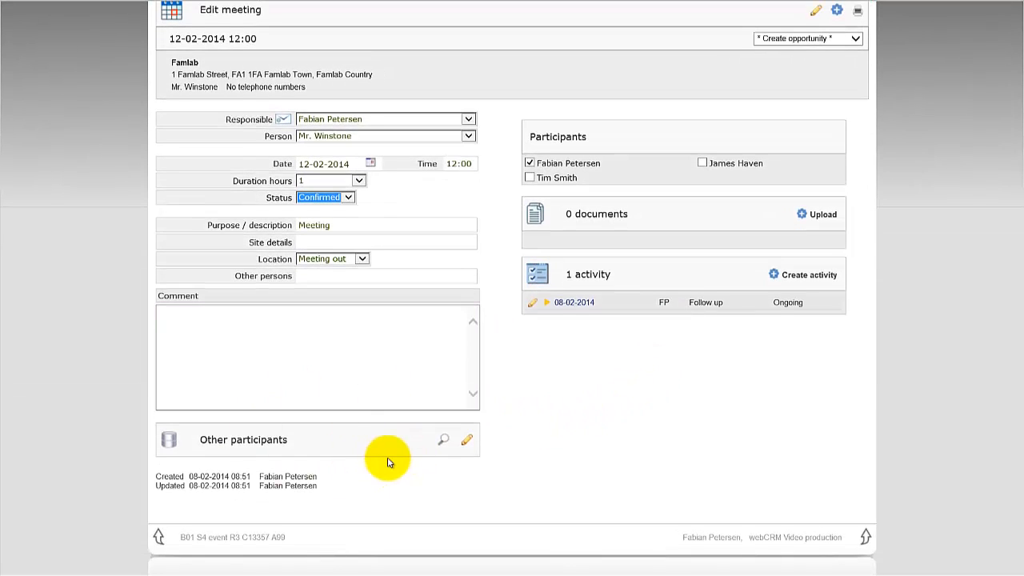
pyautogui.scroll(2, 439, 434)
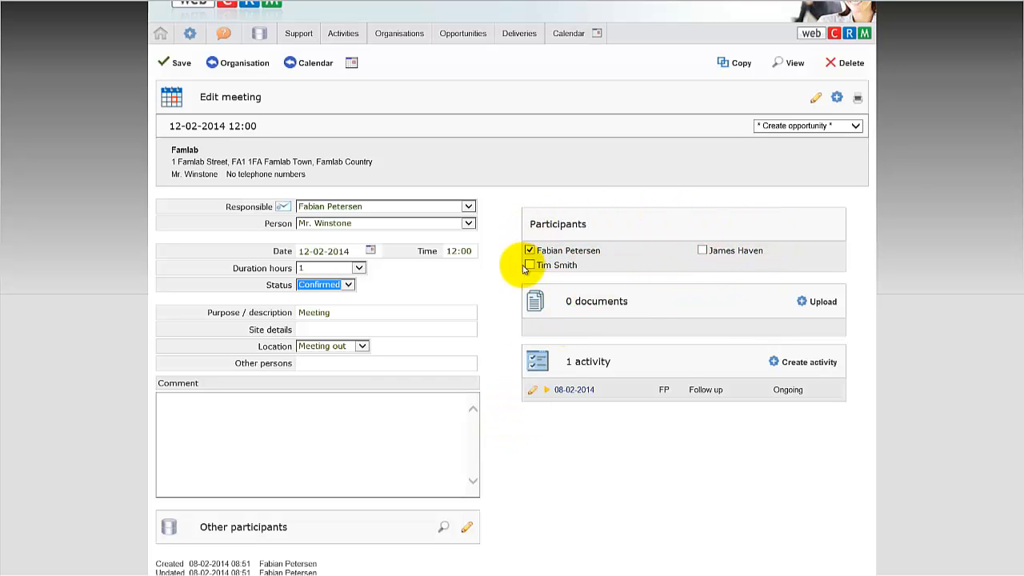
# Step: Check the available choices for the meeting's Person field and open its Other participants for editing
pyautogui.click(346, 228)
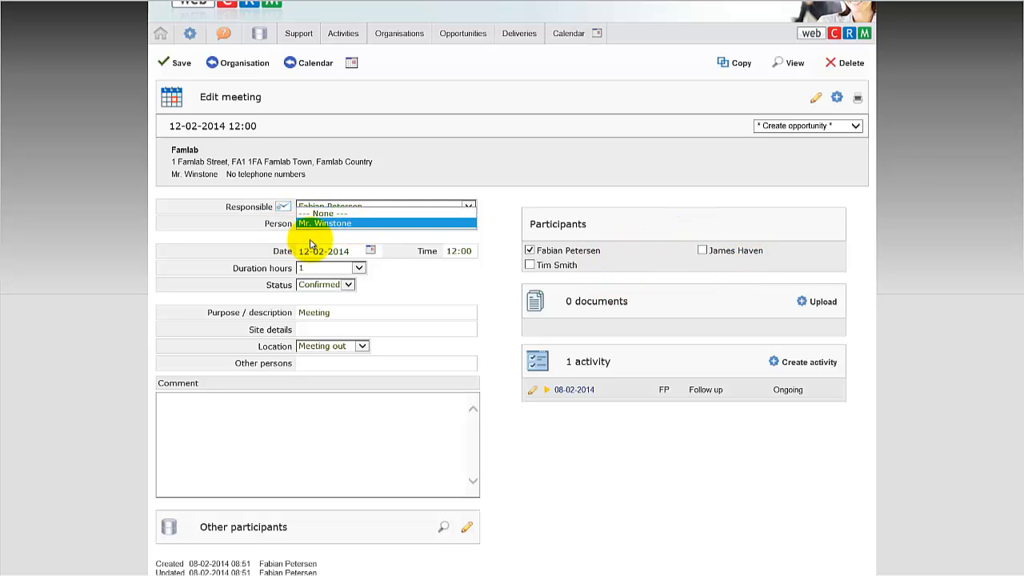
pyautogui.click(498, 255)
pyautogui.scroll(-2, 443, 434)
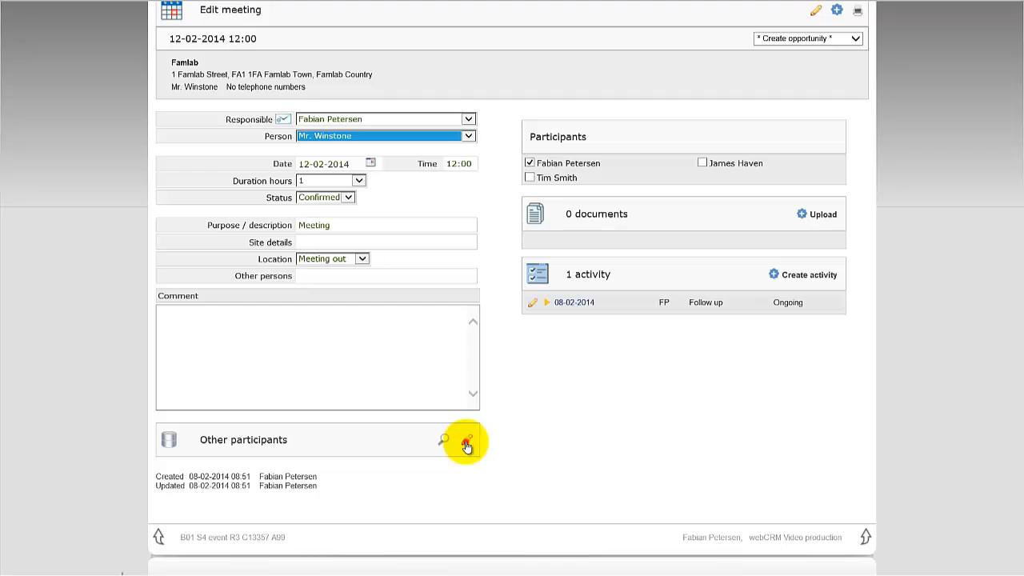
pyautogui.click(466, 442)
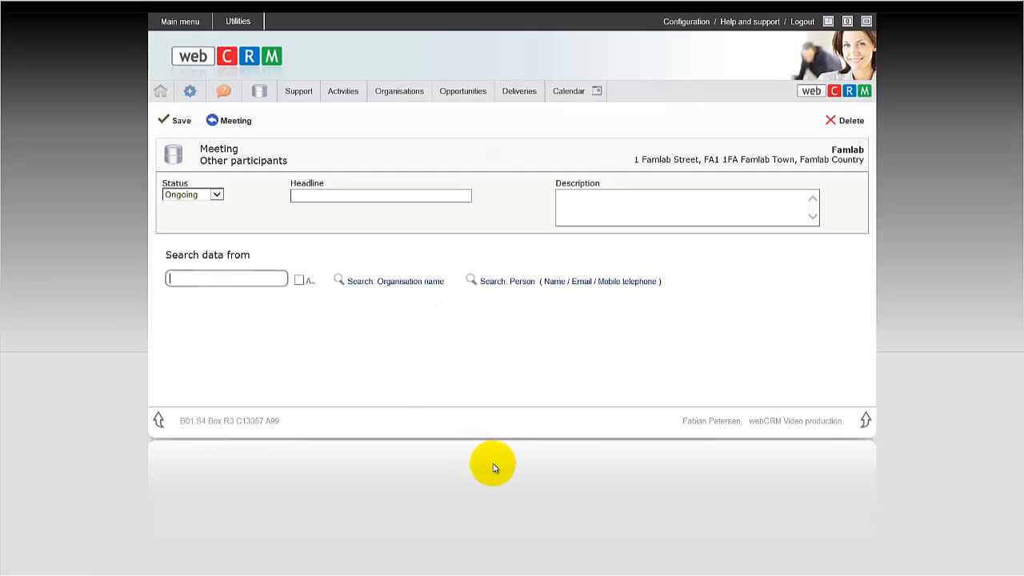
# Step: Review the Status options and the Headline and Description fields for Other participants
pyautogui.click(219, 199)
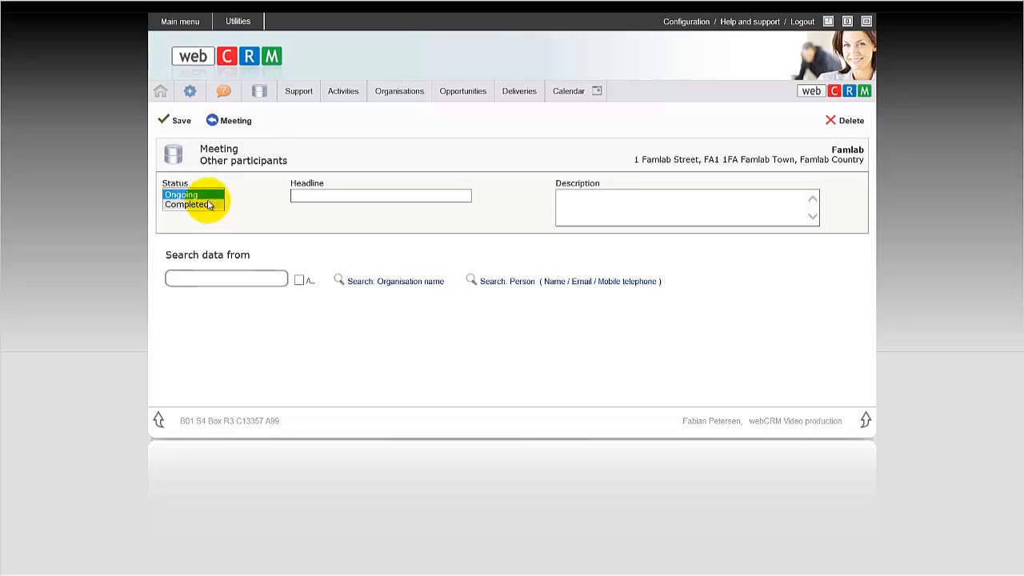
pyautogui.click(328, 197)
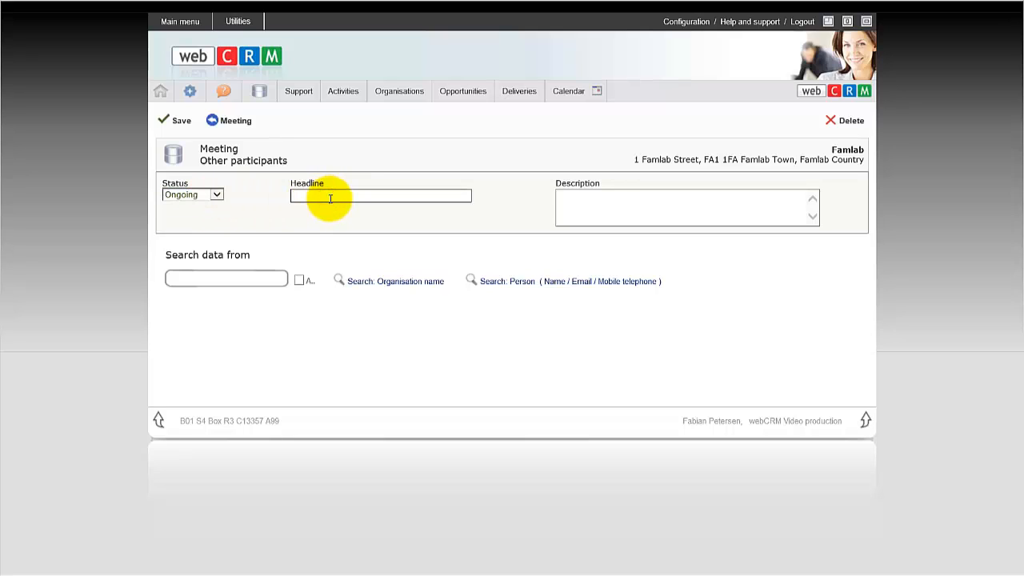
pyautogui.click(656, 217)
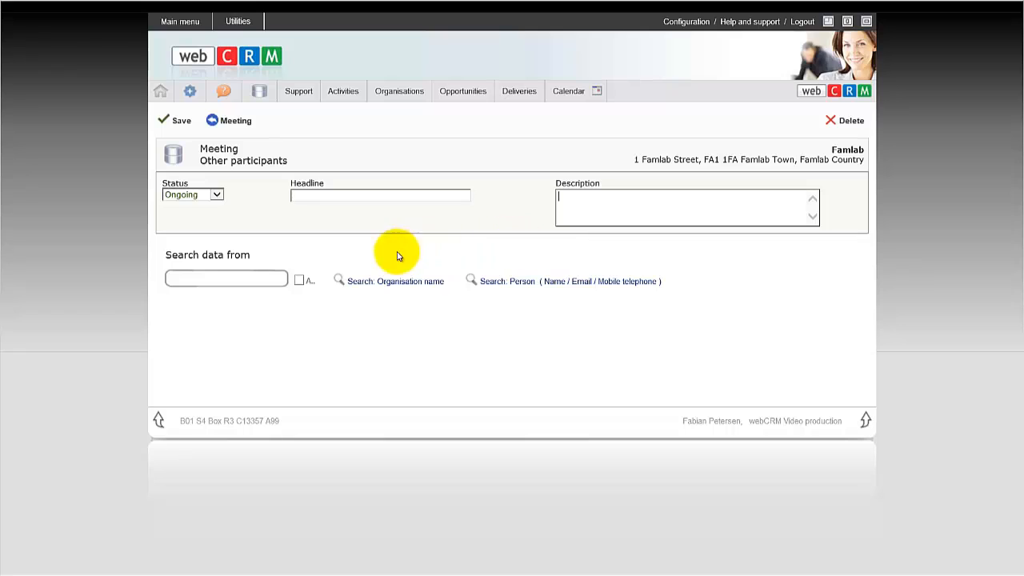
# Step: Search organisation names for "h" and select Schmidt & Co
pyautogui.click(226, 278)
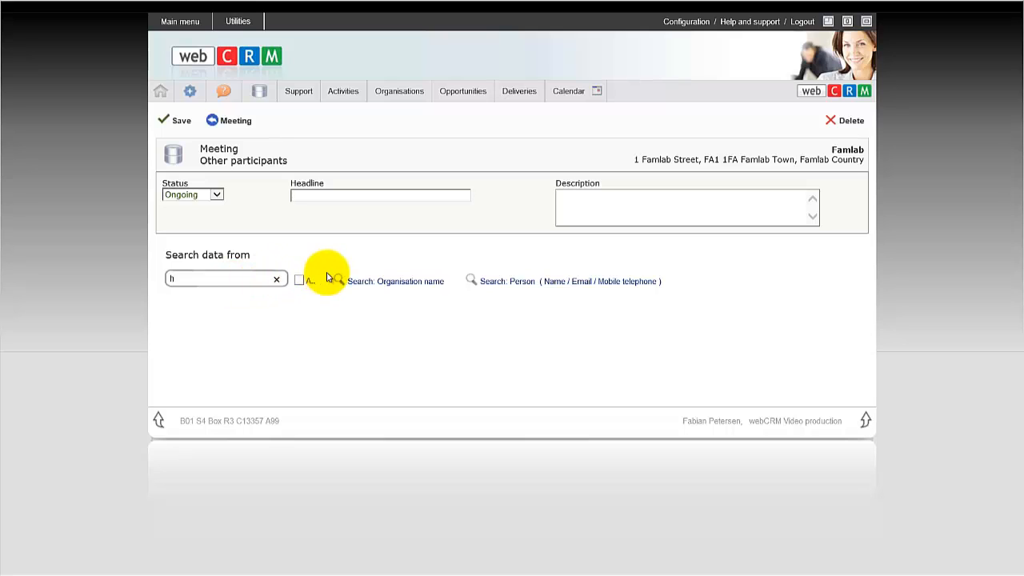
pyautogui.click(366, 283)
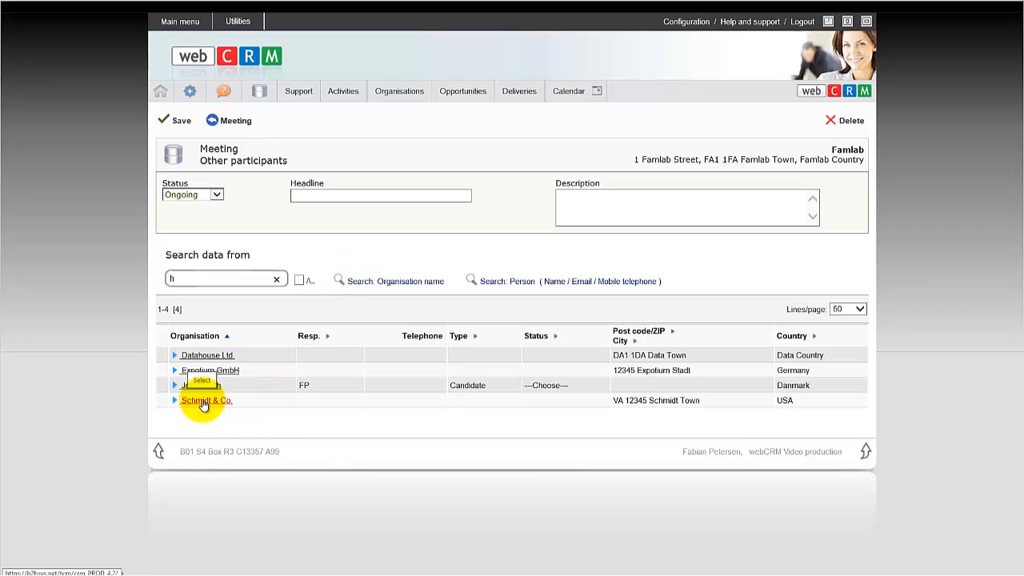
pyautogui.click(204, 402)
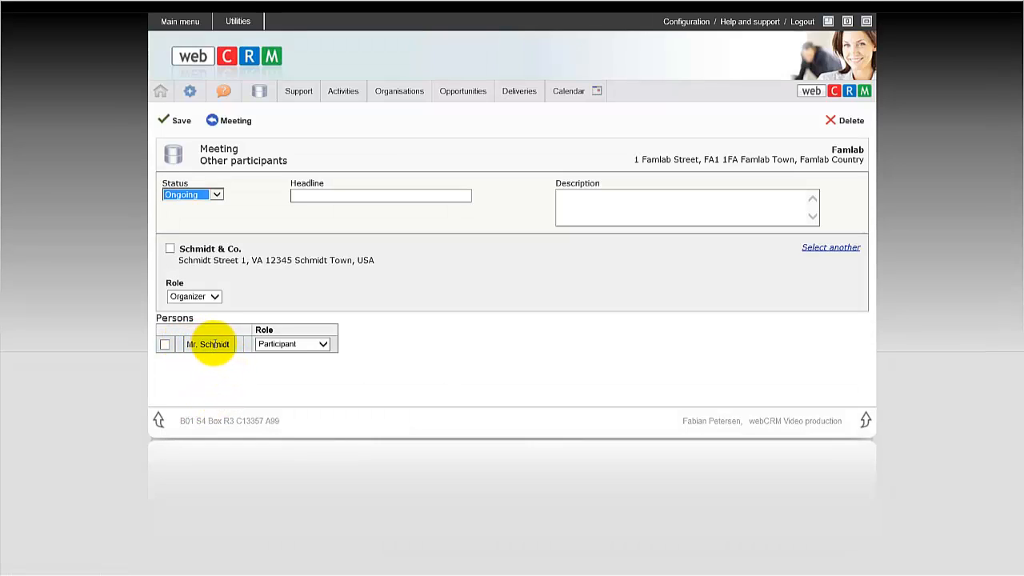
# Step: Include only Schmidt & Co.'s contact person as Participant, leaving the organisation itself unselected, and save the box data
pyautogui.click(165, 346)
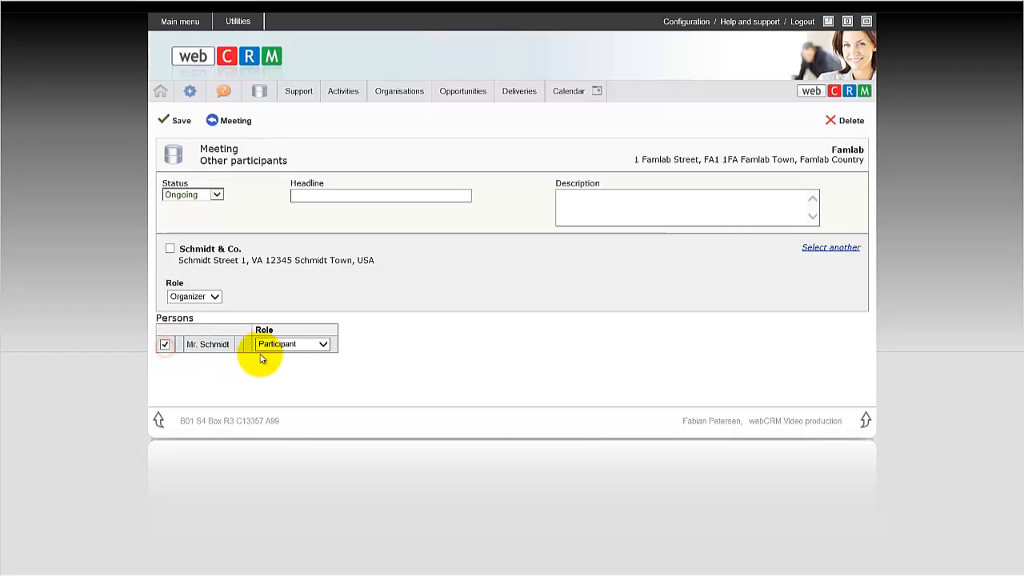
pyautogui.click(278, 289)
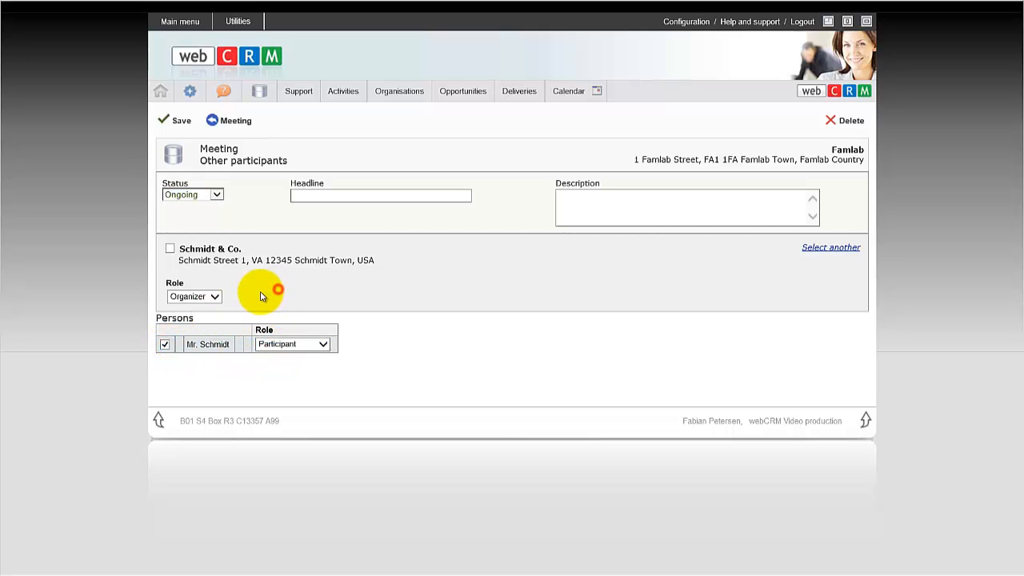
pyautogui.click(170, 249)
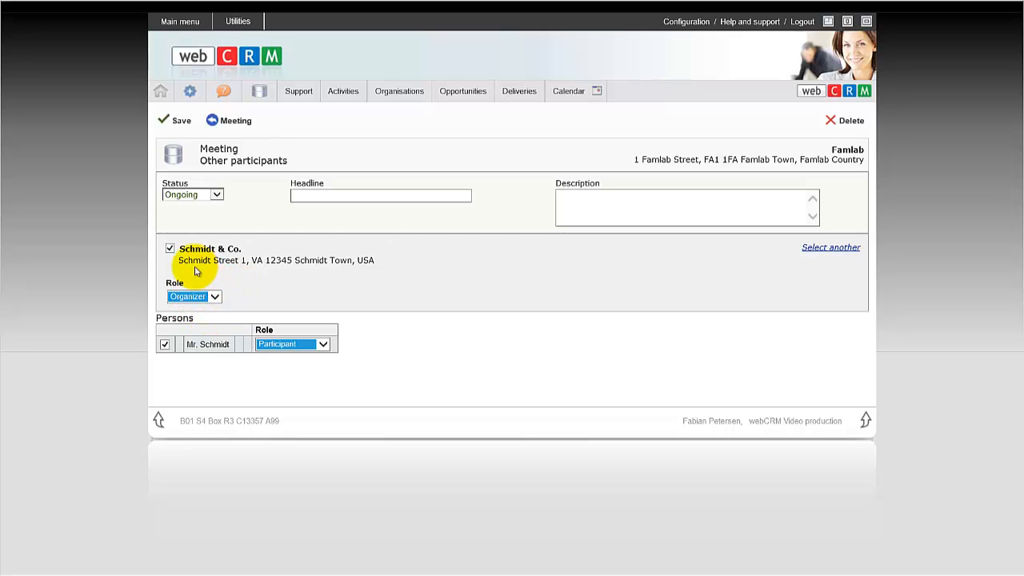
pyautogui.click(170, 248)
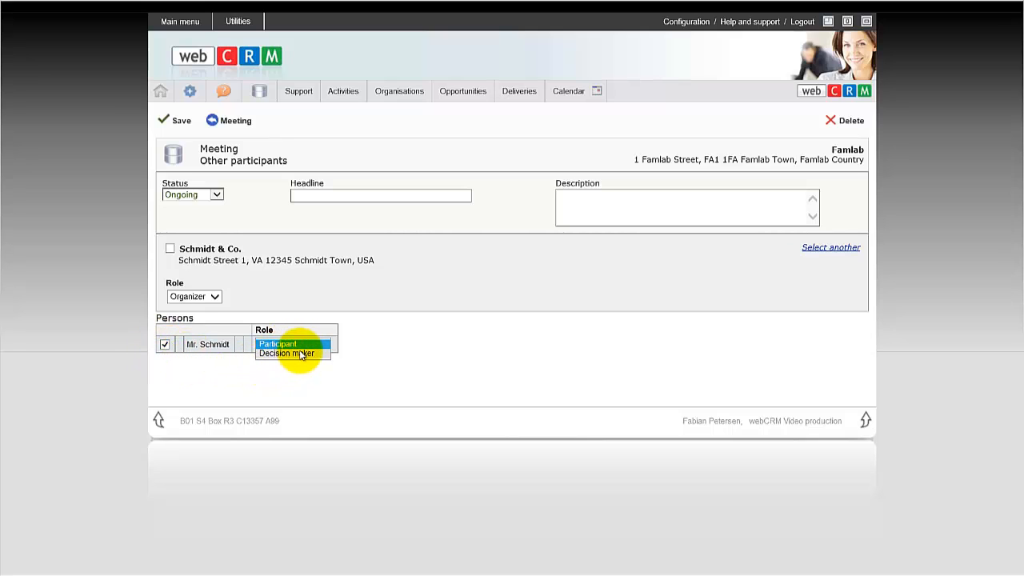
pyautogui.click(378, 355)
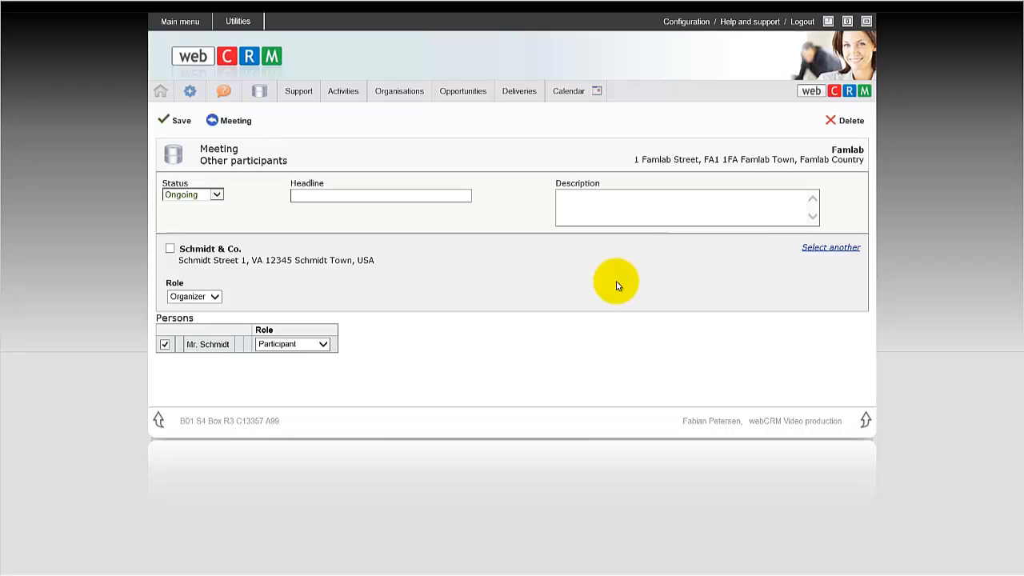
pyautogui.click(181, 124)
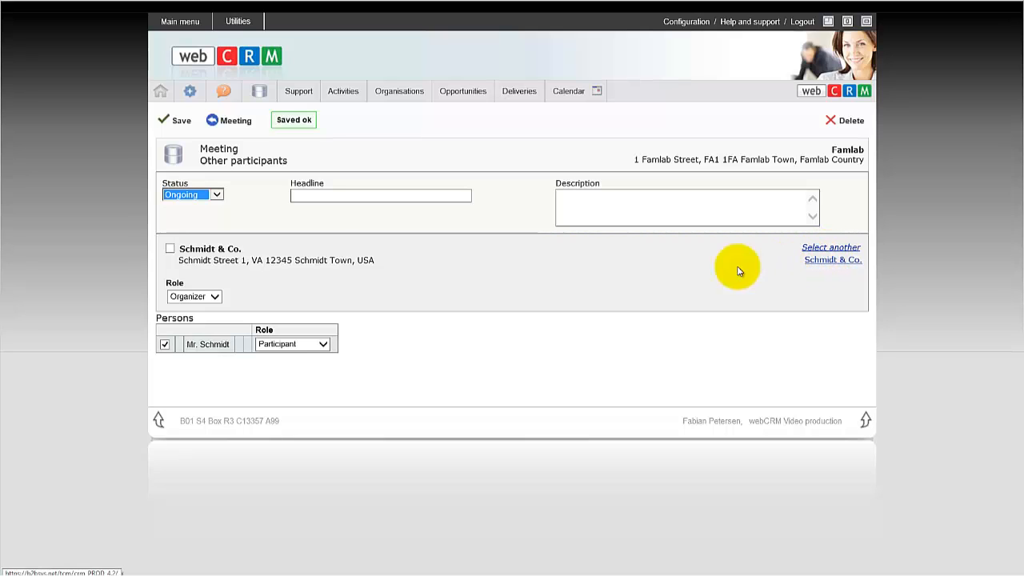
# Step: Return to the meeting and check the Schmidt & Co. entry under Other participants
pyautogui.click(236, 121)
pyautogui.scroll(-2, 569, 407)
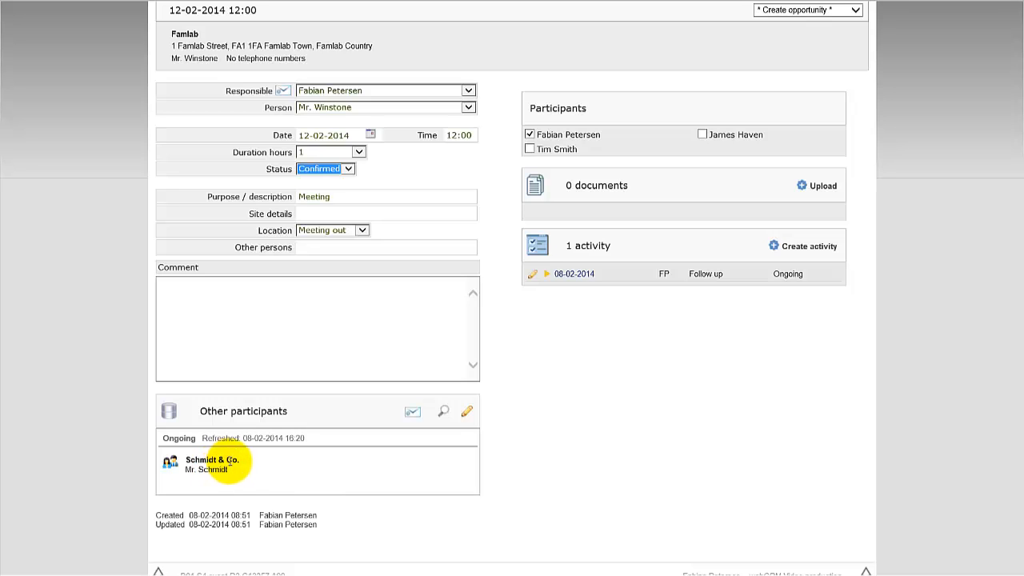
pyautogui.scroll(1, 265, 486)
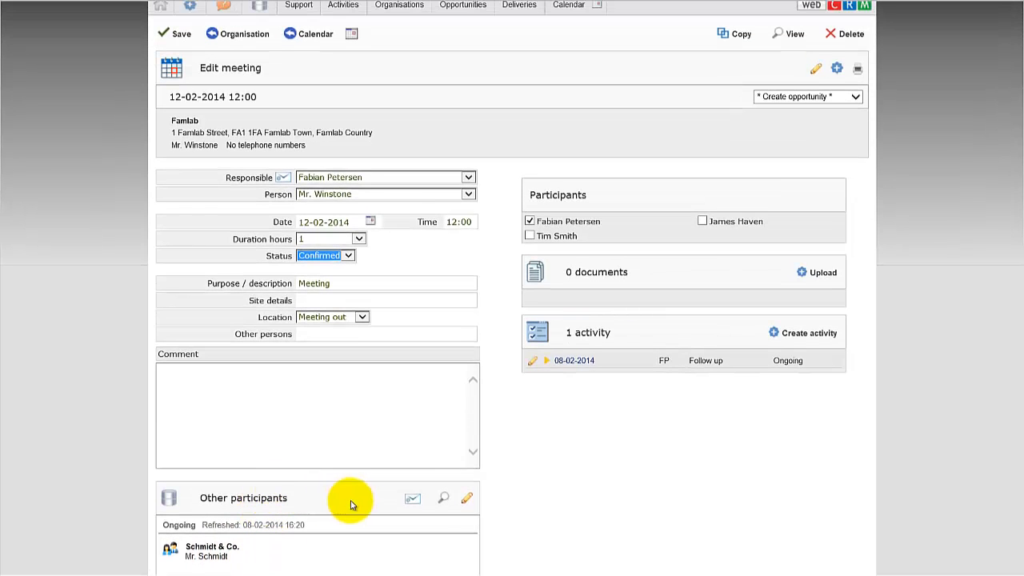
# Step: Edit Other participants again, search the organisations for "n", and select GoingOn.com
pyautogui.click(467, 503)
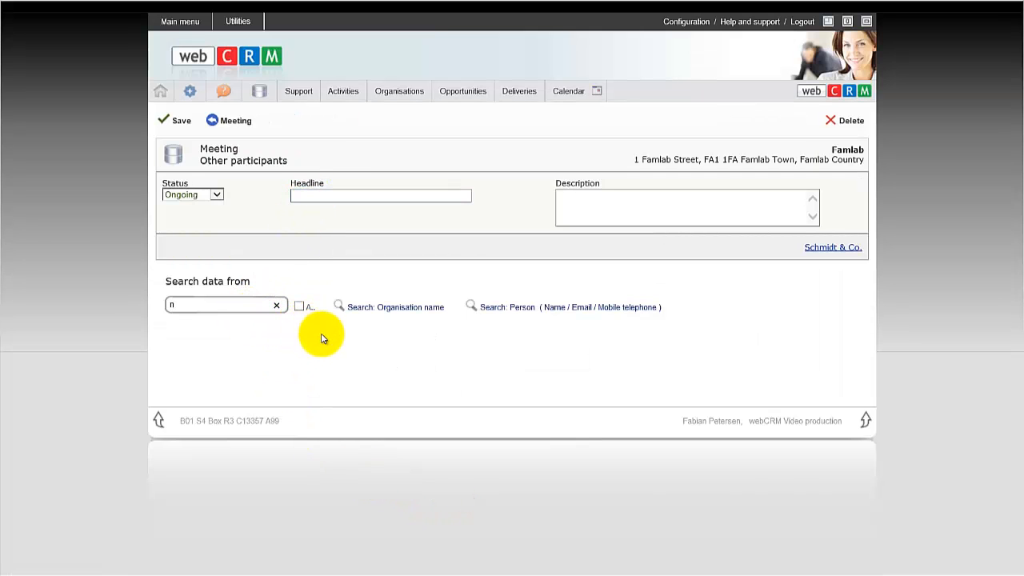
pyautogui.press('Return')
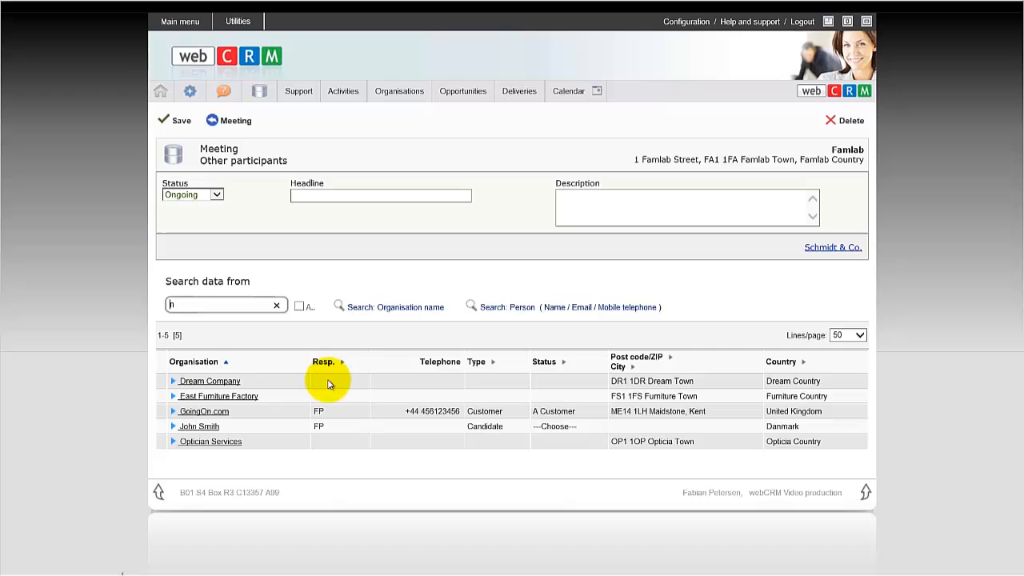
pyautogui.click(213, 415)
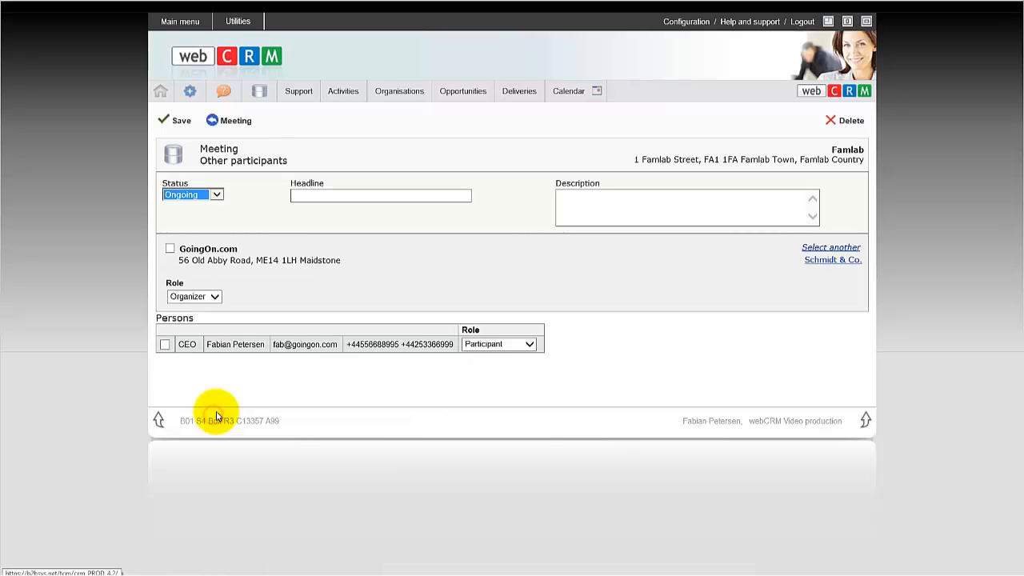
# Step: Include the organisation GoingOn.com with the role Sponsor and save the box data
pyautogui.click(170, 249)
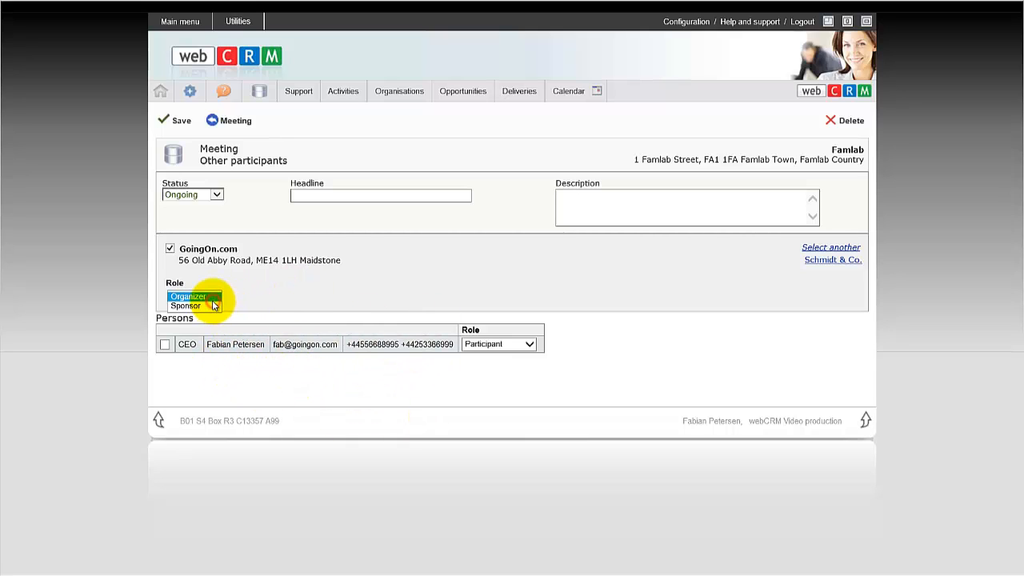
pyautogui.click(211, 306)
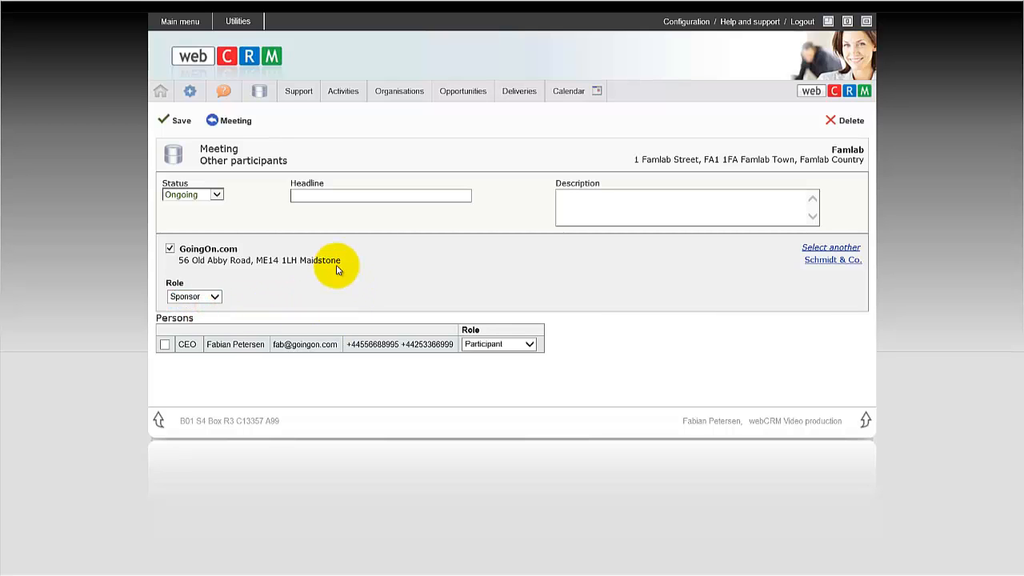
pyautogui.click(176, 120)
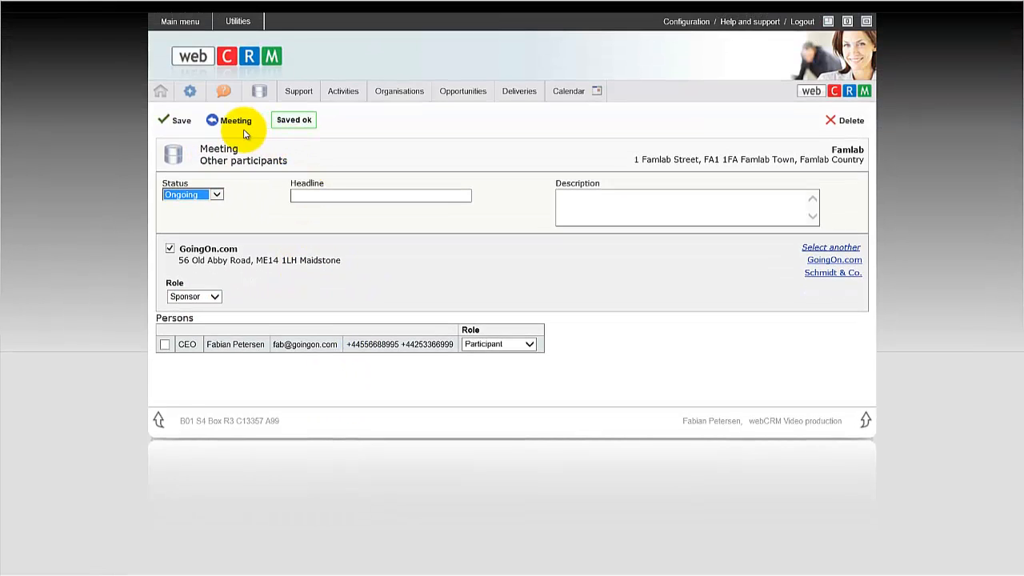
# Step: Return to the meeting and view the other participants with their roles in a separate window
pyautogui.click(230, 113)
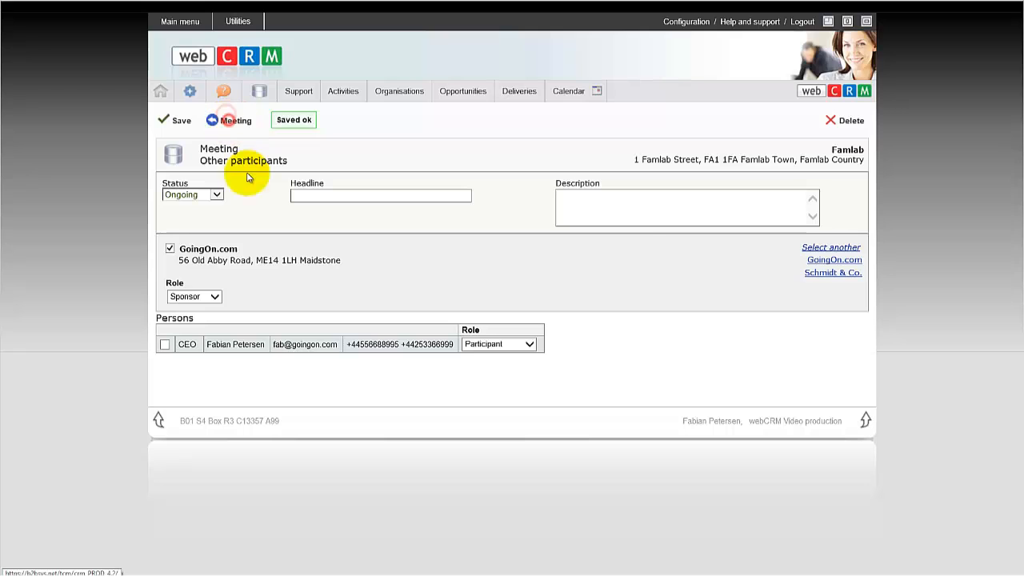
pyautogui.click(225, 121)
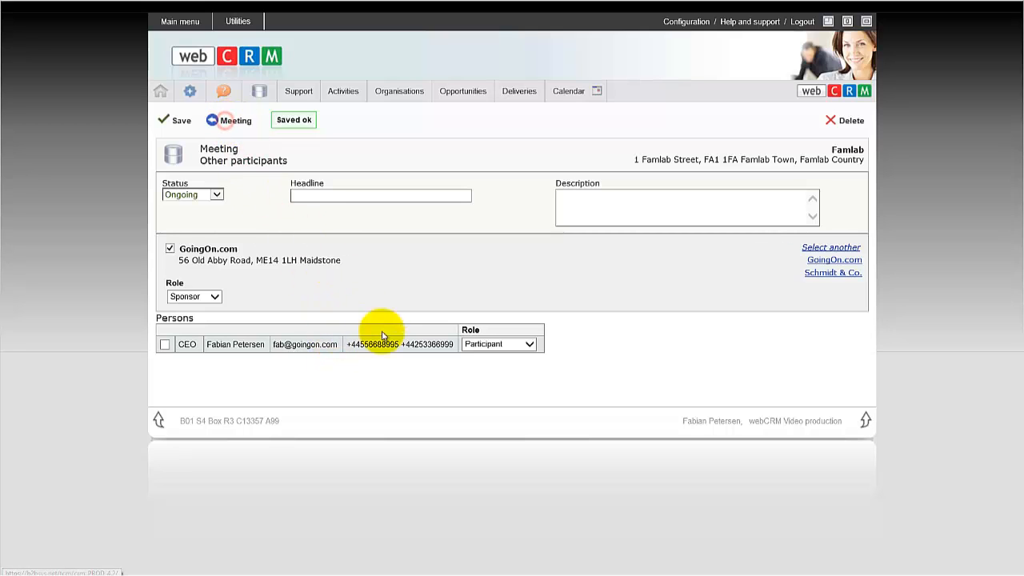
pyautogui.scroll(-3, 396, 424)
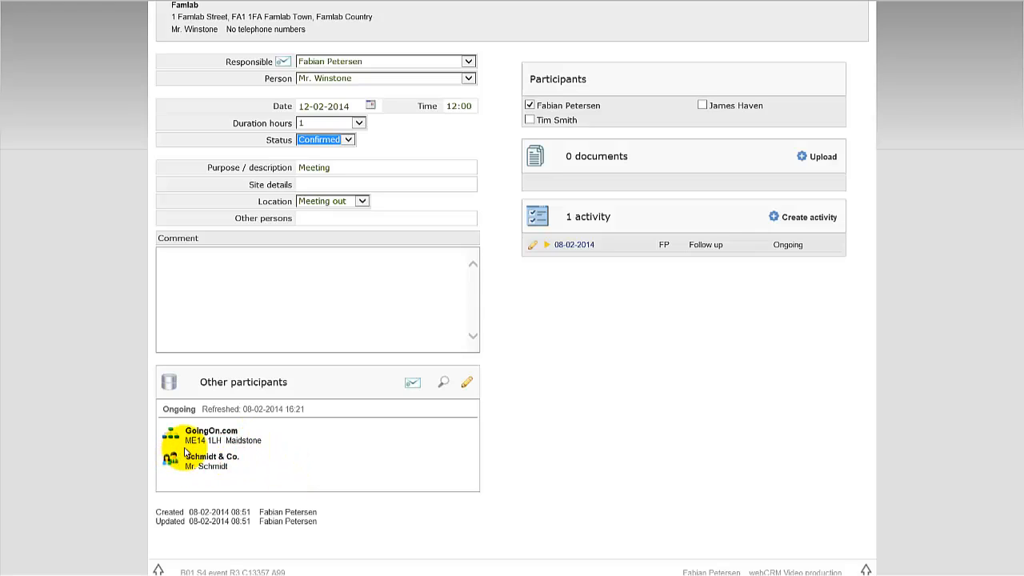
pyautogui.click(441, 385)
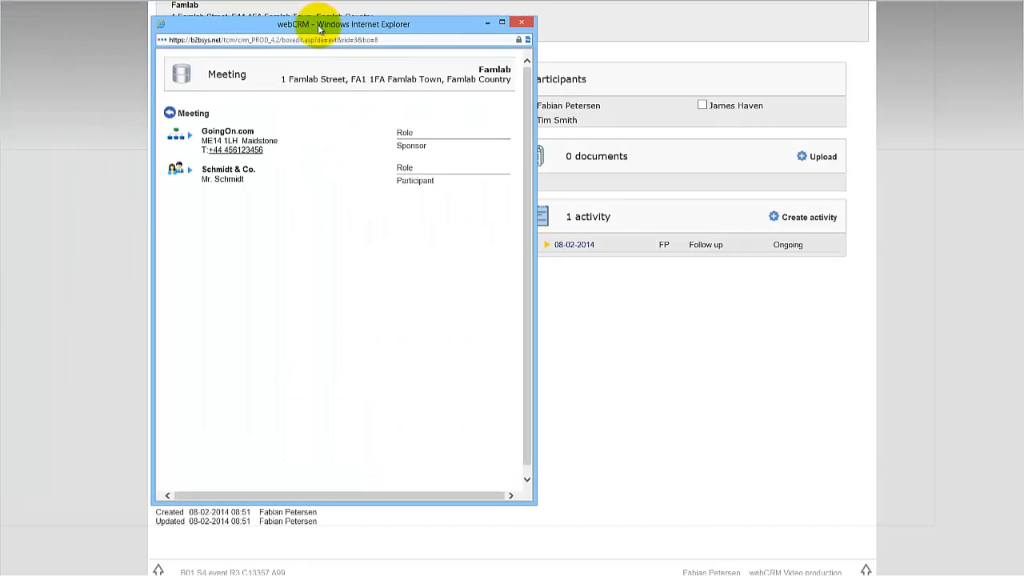
pyautogui.moveTo(272, 30); pyautogui.dragTo(448, 78)
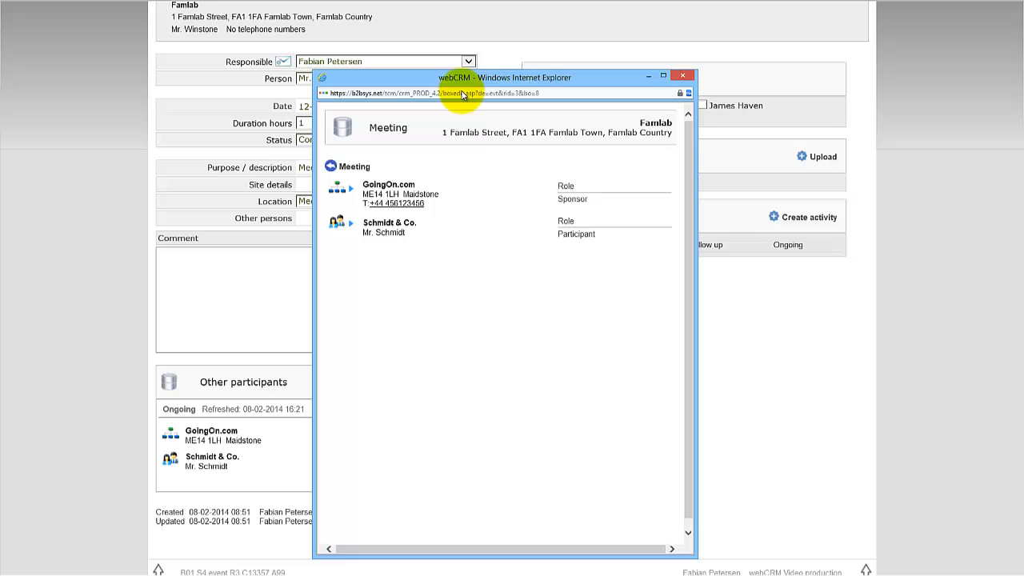
# Step: Open GoingOn.com from the participants overview and view the meeting and role linked to it as box data
pyautogui.click(336, 192)
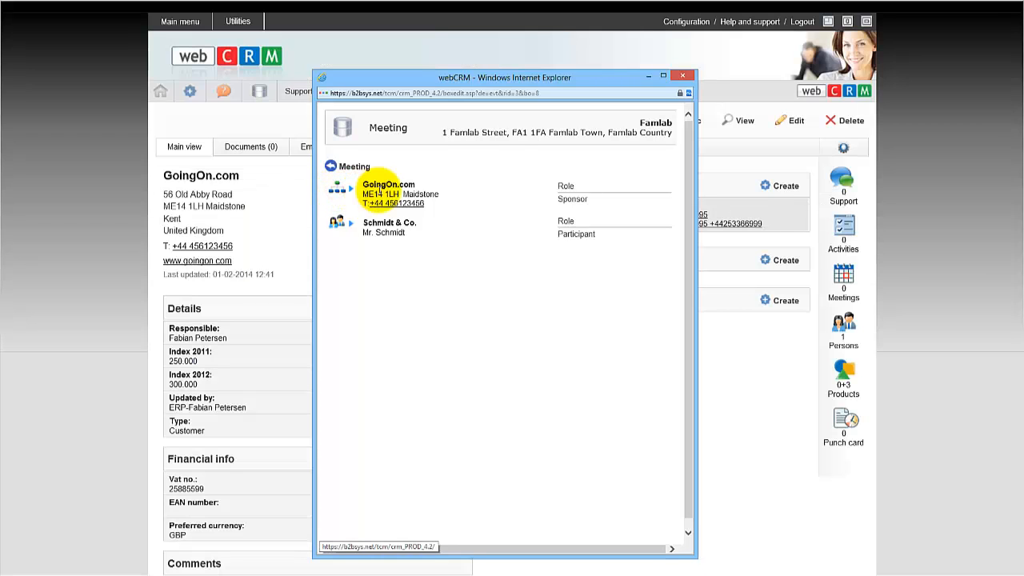
pyautogui.click(682, 78)
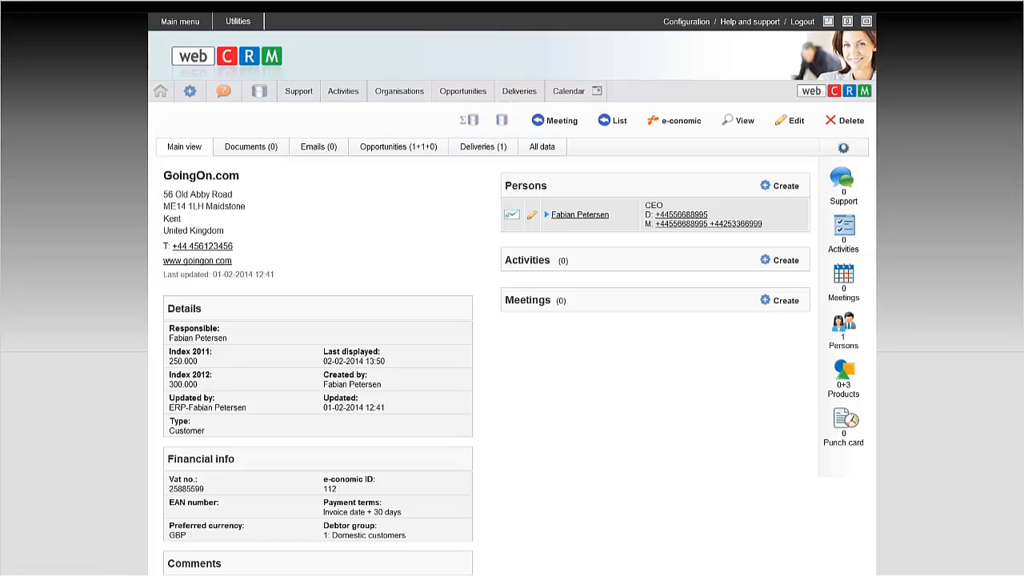
pyautogui.moveTo(0, 27); pyautogui.dragTo(678, 90)
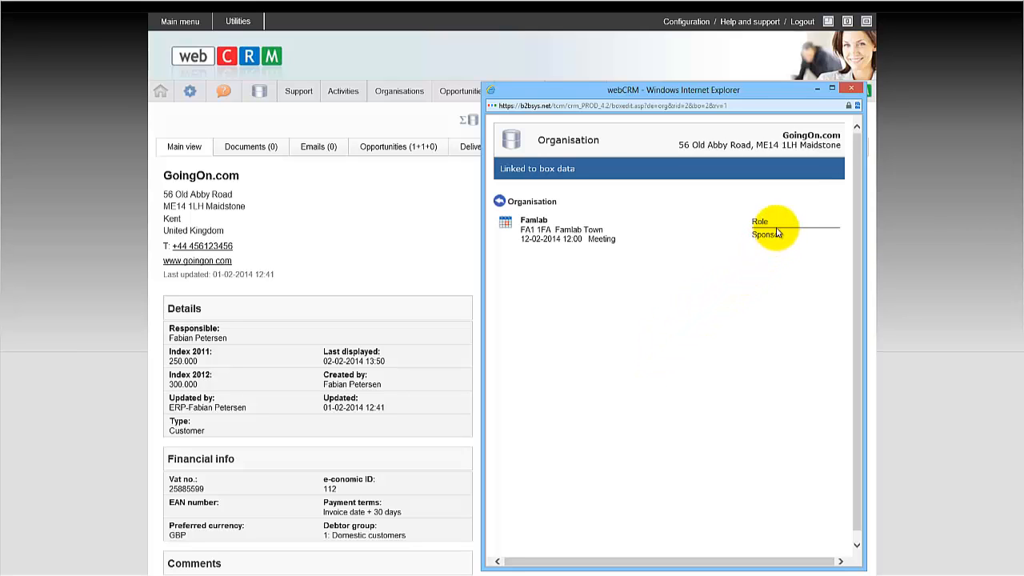
pyautogui.click(850, 88)
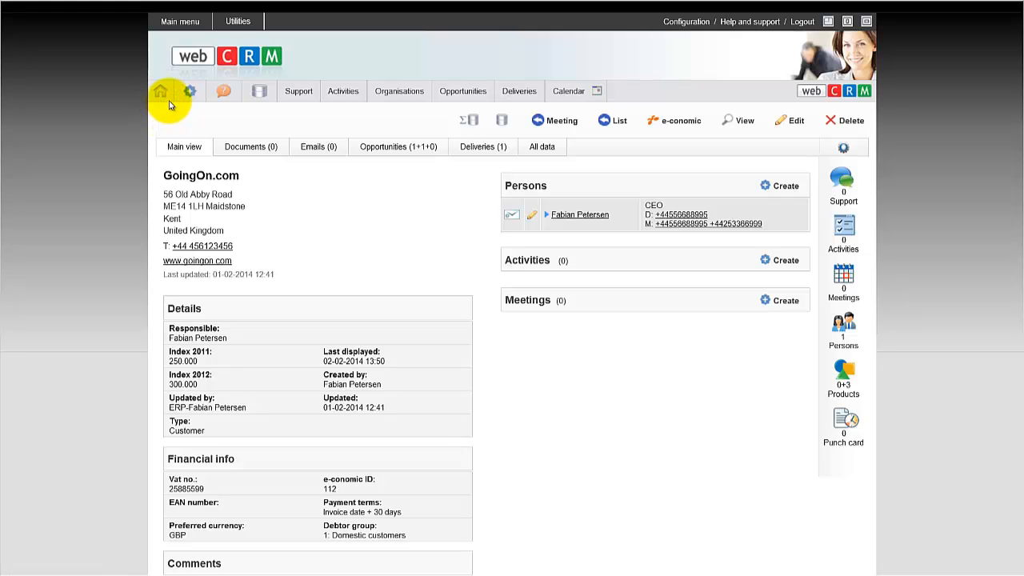
# Step: Return to the start page, open the person-named organisation listed above Optician Services, and examine its Type in the details
pyautogui.click(164, 95)
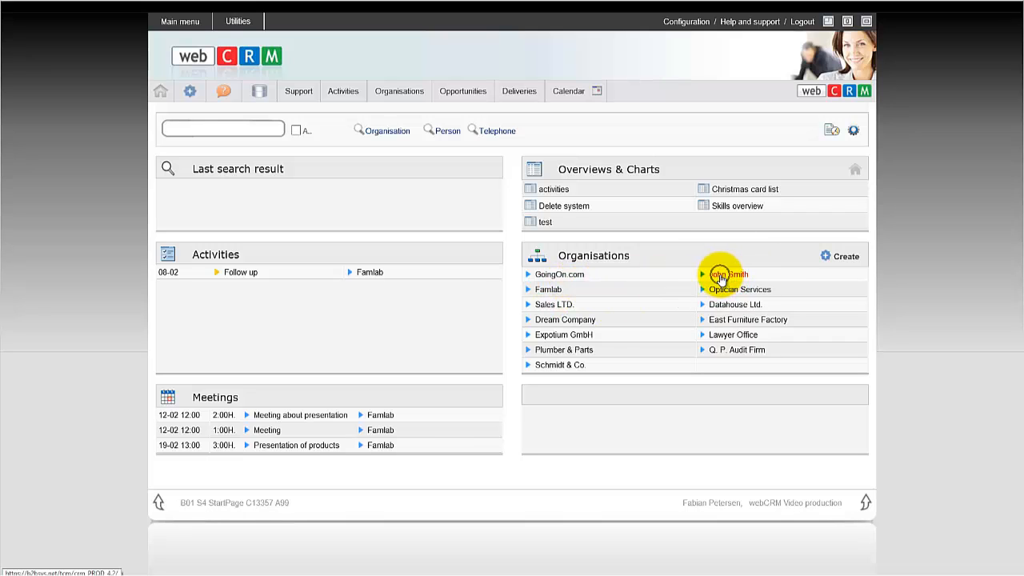
pyautogui.click(721, 276)
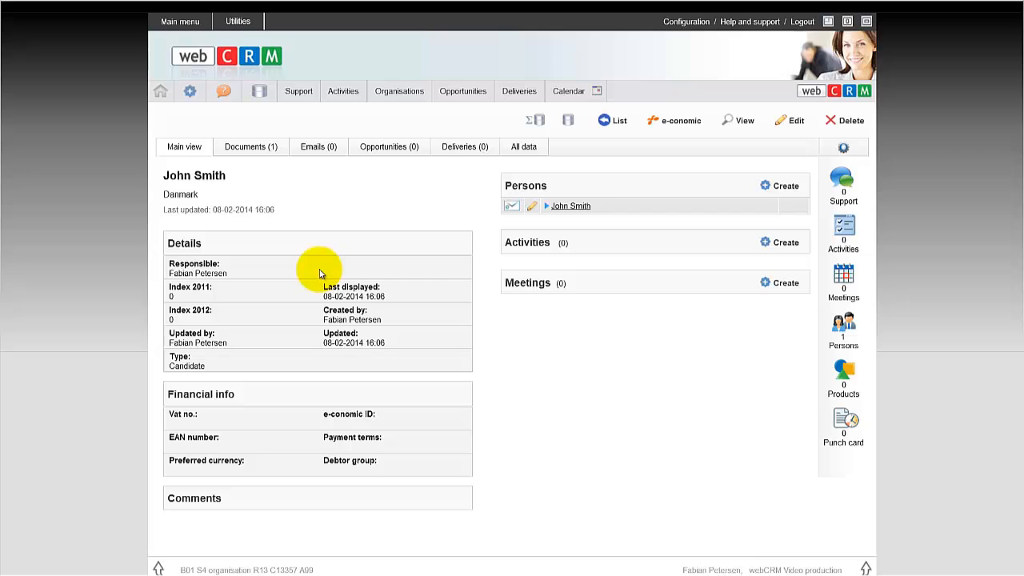
pyautogui.moveTo(169, 365); pyautogui.dragTo(229, 368)
pyautogui.click(234, 366)
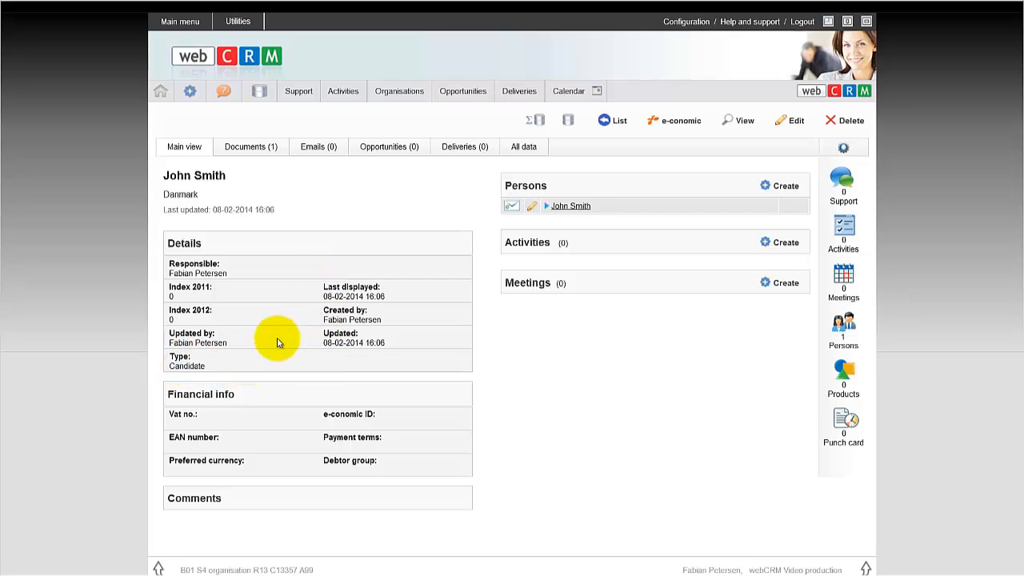
# Step: Open the organisation GoingOn.com from the start page and begin a new opportunity for it
pyautogui.click(160, 94)
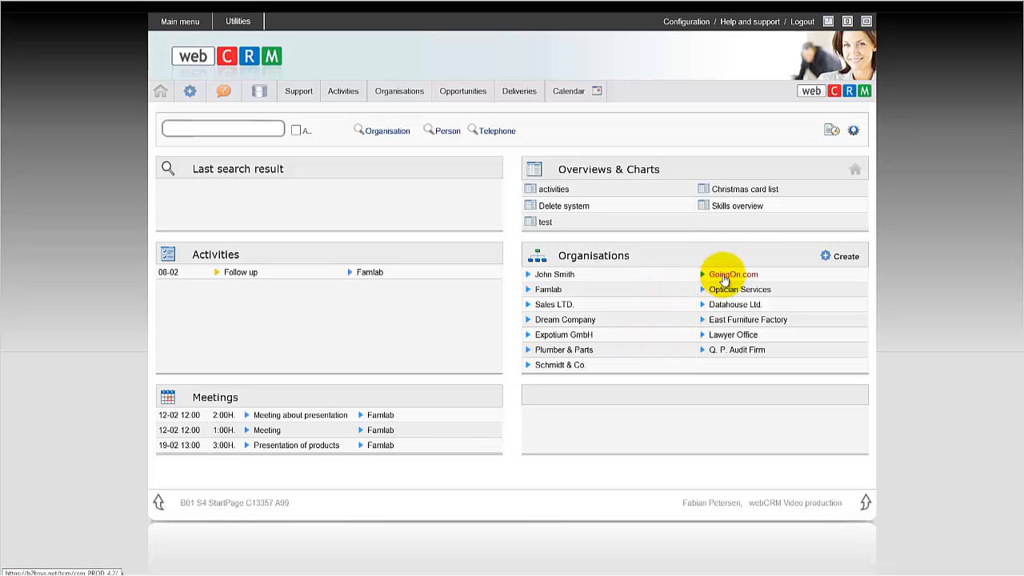
pyautogui.click(724, 278)
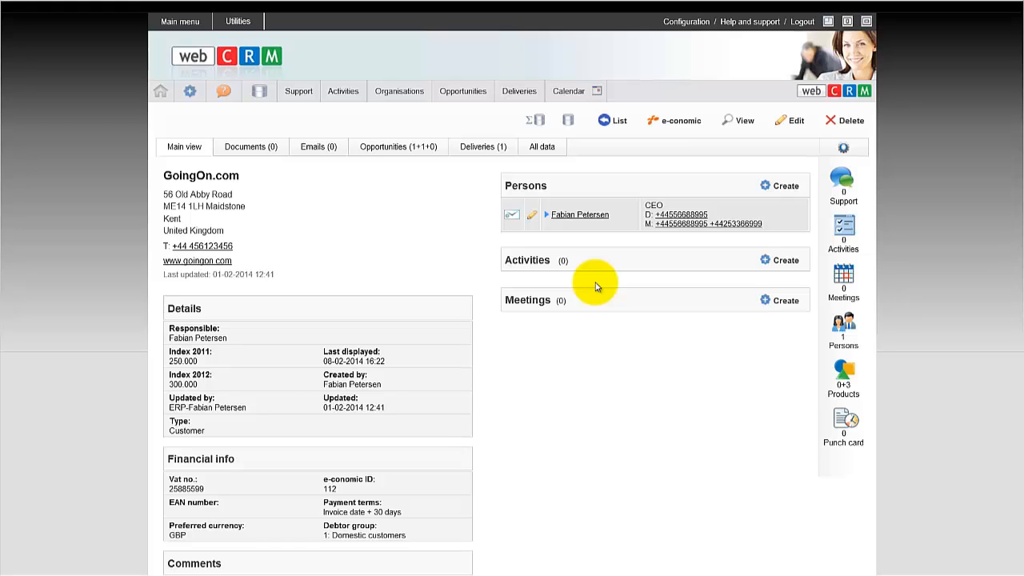
pyautogui.click(398, 146)
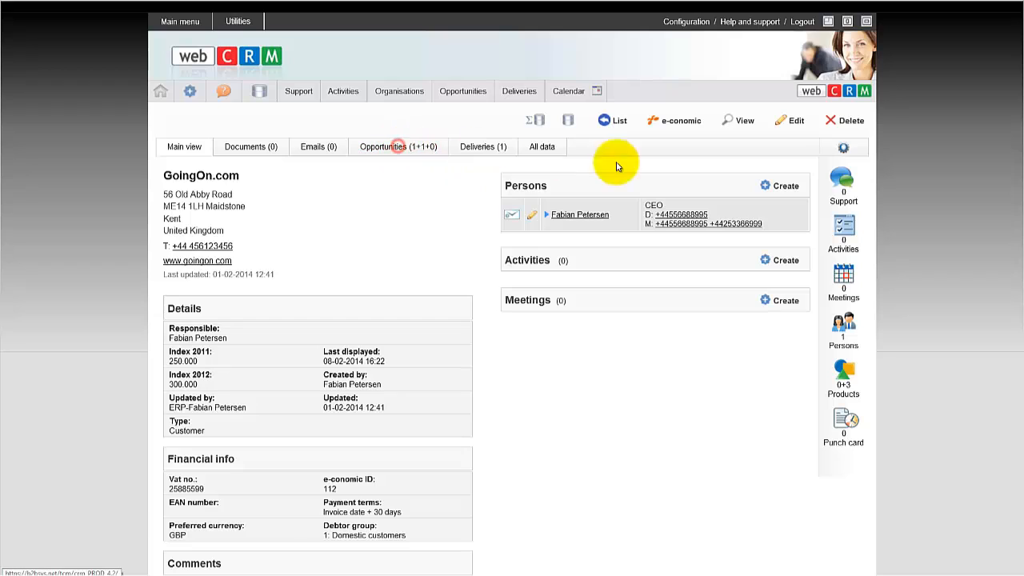
pyautogui.click(785, 187)
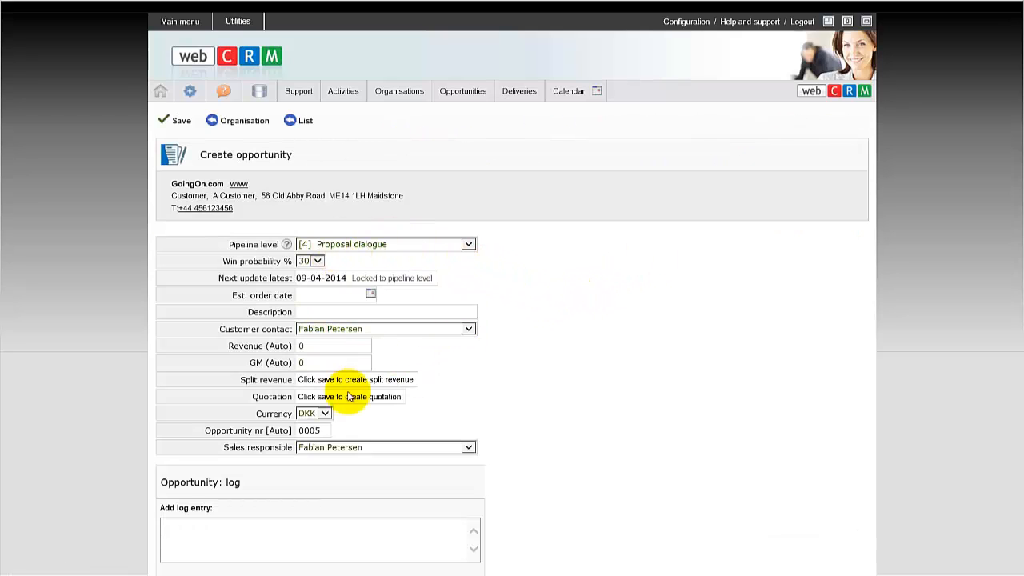
# Step: Set the opportunity's estimated order date to 27-02-2014 and save the opportunity
pyautogui.click(353, 291)
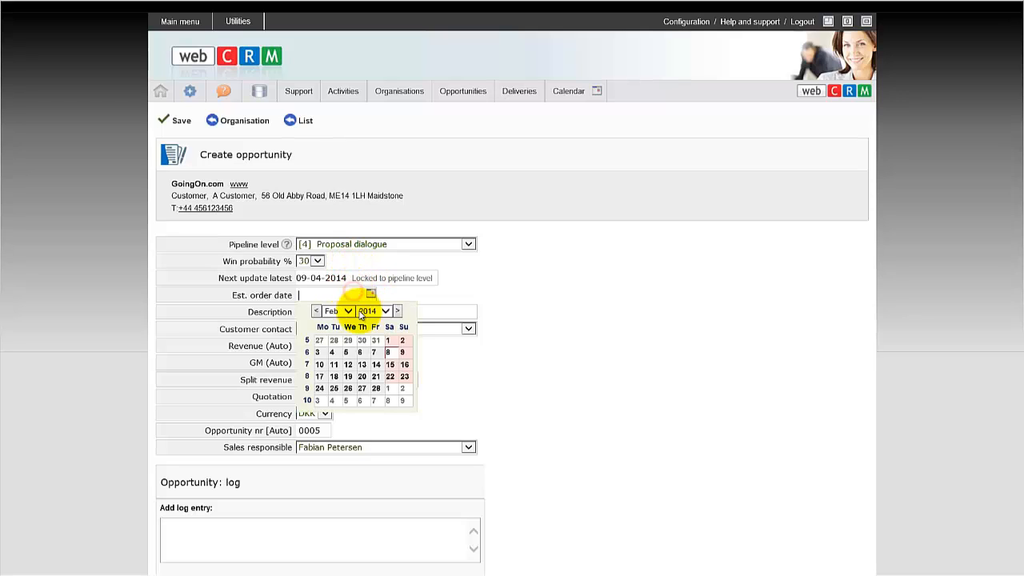
pyautogui.click(362, 384)
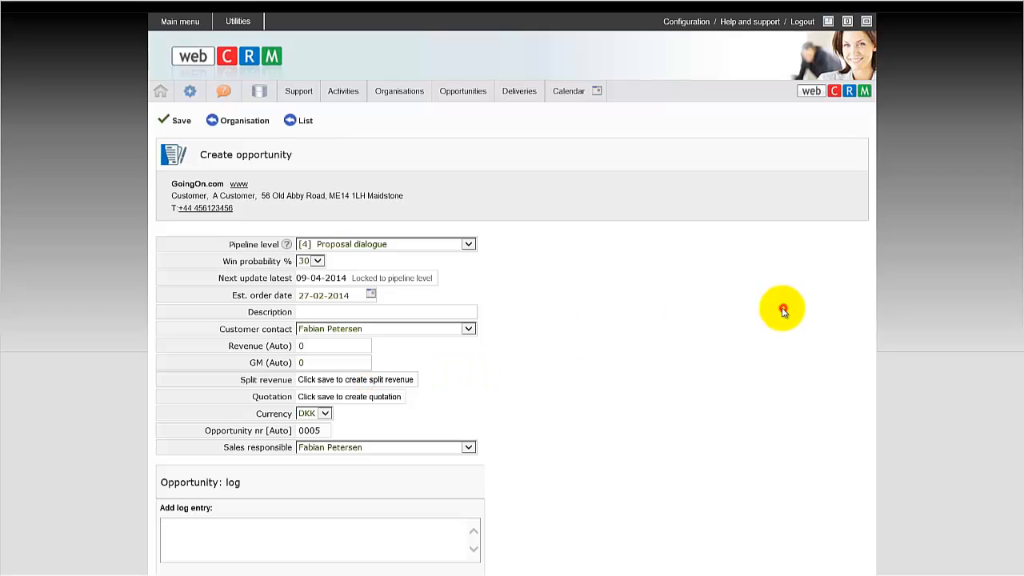
pyautogui.scroll(-3, 762, 317)
pyautogui.scroll(3, 764, 316)
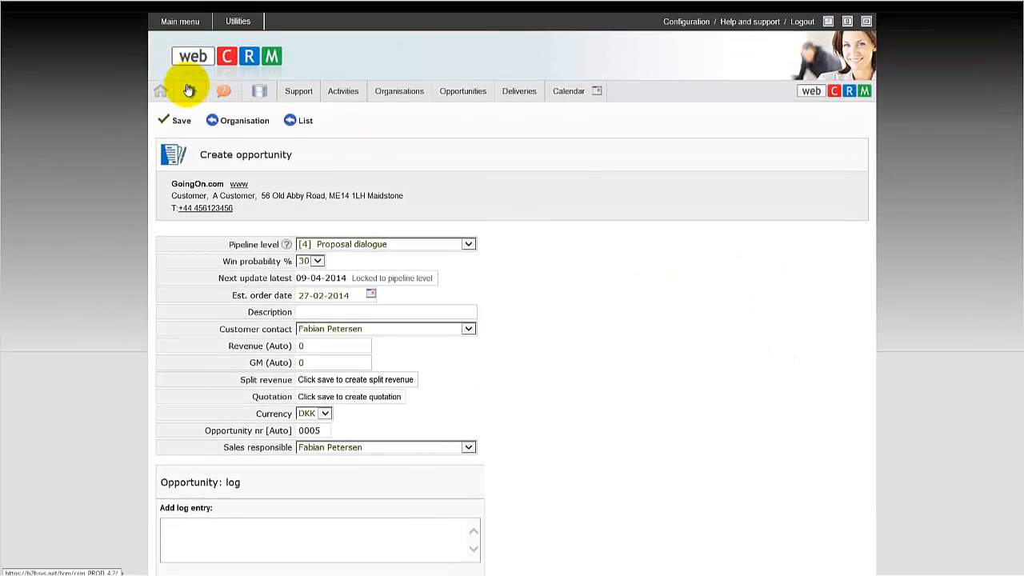
pyautogui.click(181, 120)
pyautogui.scroll(-5, 432, 314)
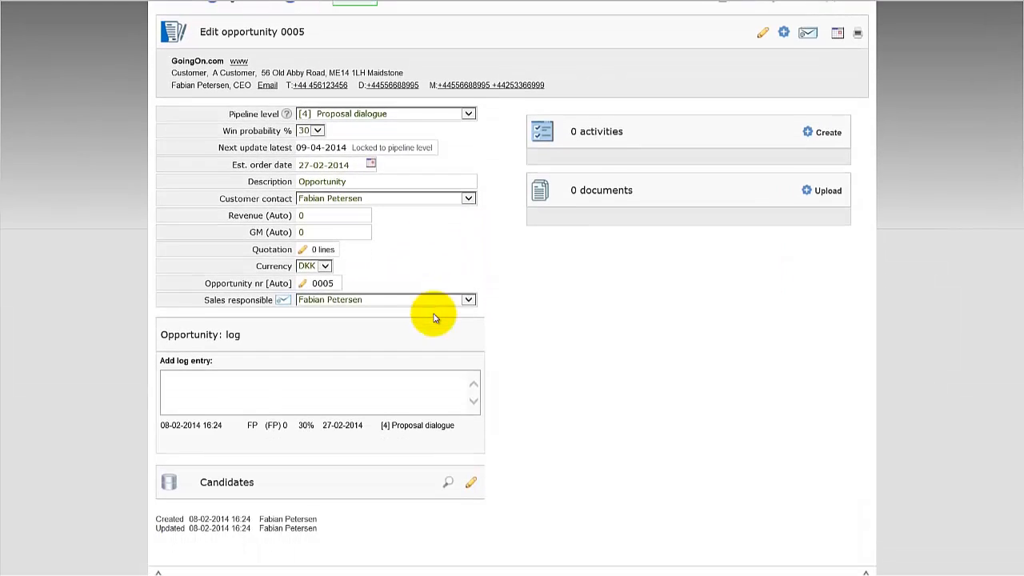
pyautogui.scroll(3, 347, 382)
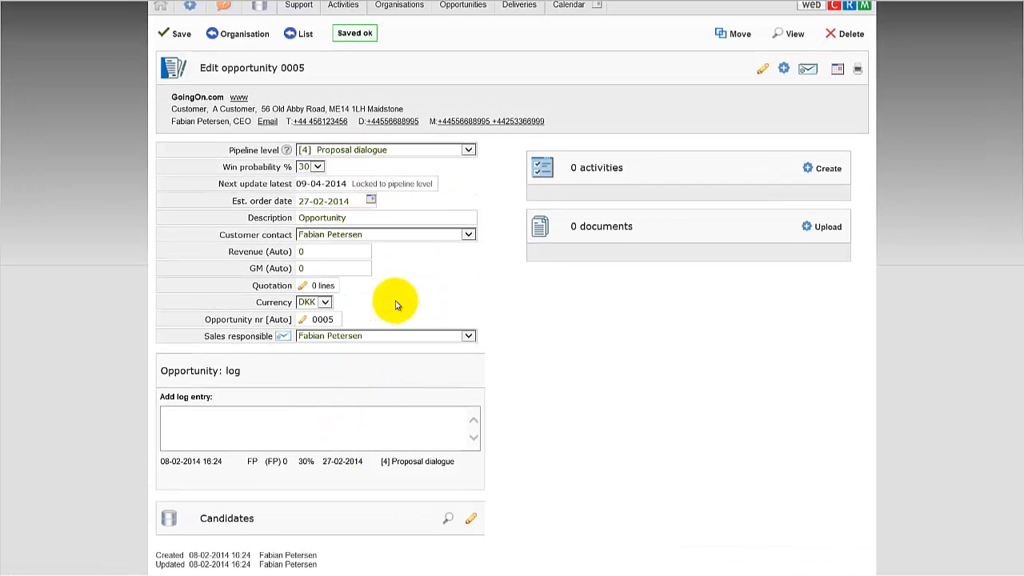
pyautogui.scroll(1, 400, 299)
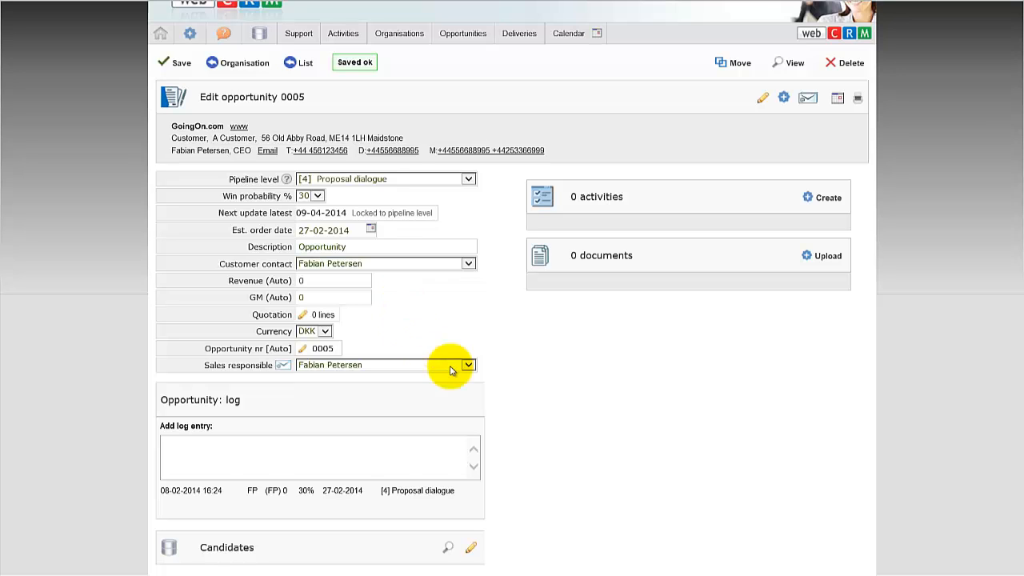
# Step: Edit the opportunity's Candidates box data, search organisations by the candidate's first name, and select the matching organisation of type Candidate
pyautogui.scroll(-3, 488, 448)
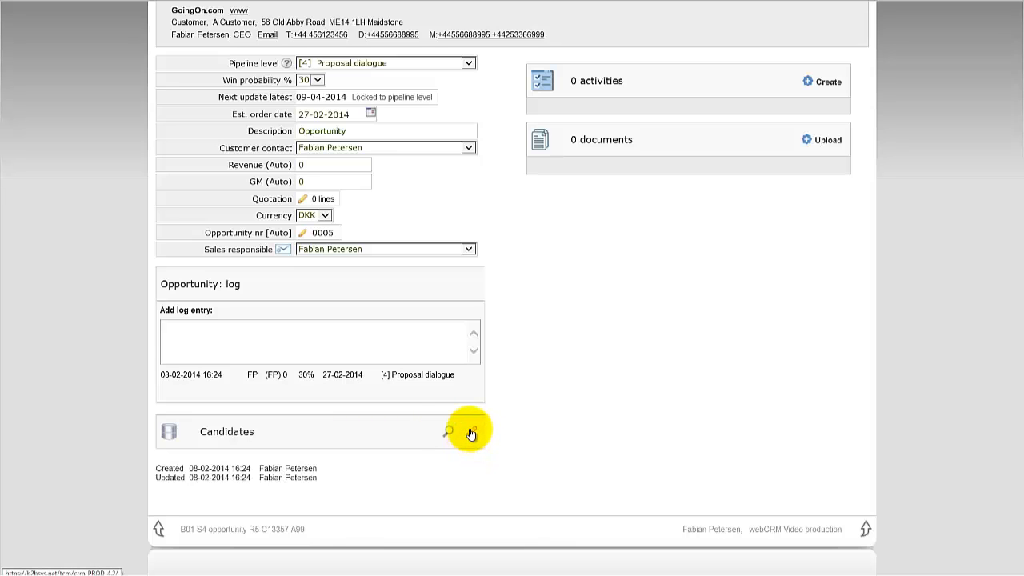
pyautogui.click(472, 433)
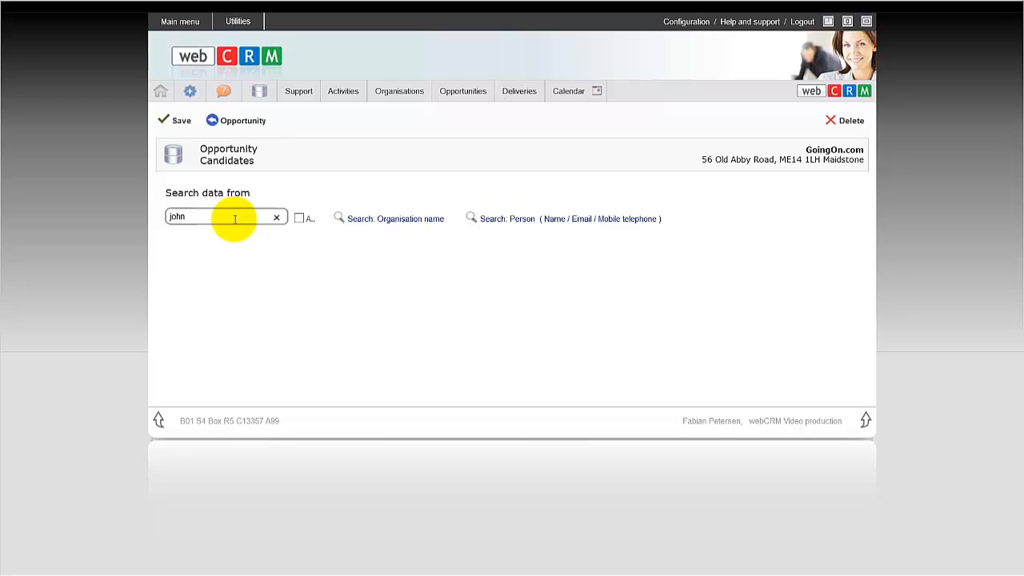
pyautogui.write('john')
pyautogui.press('Return')
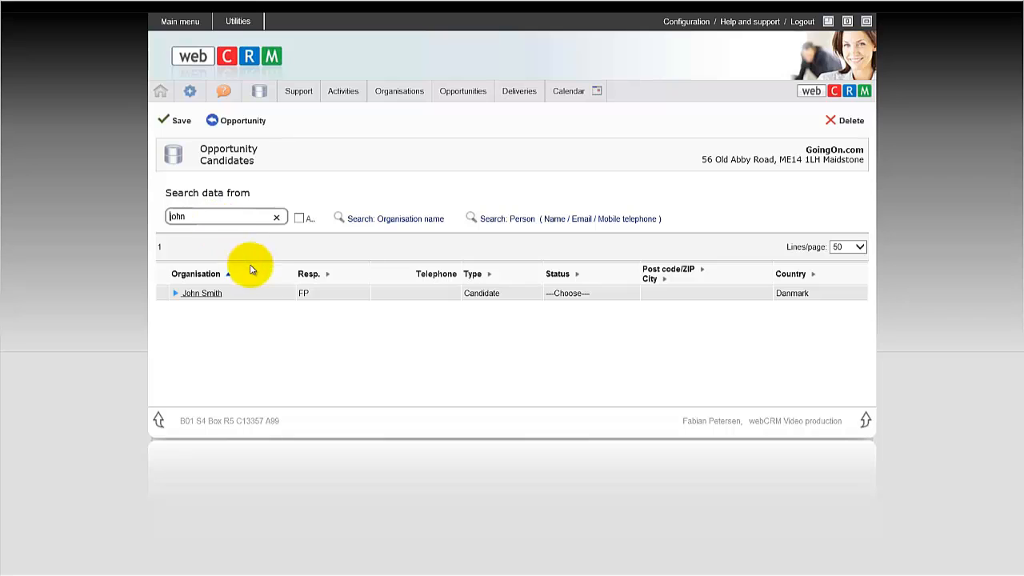
pyautogui.click(206, 296)
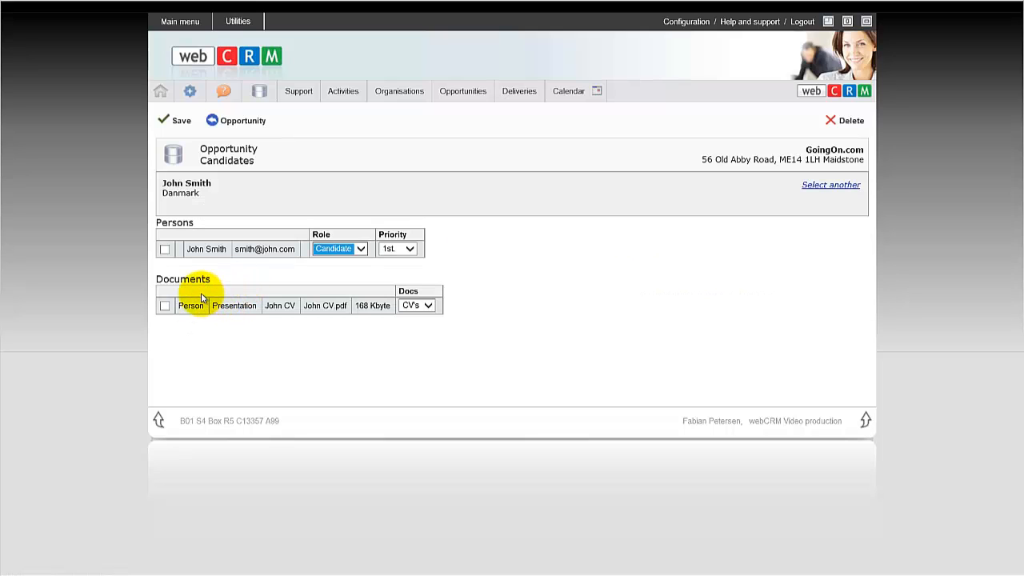
# Step: Include the person with role Candidate and priority 1st., include the CV document under CV's, and save the box data
pyautogui.moveTo(155, 276); pyautogui.dragTo(210, 283)
pyautogui.click(246, 277)
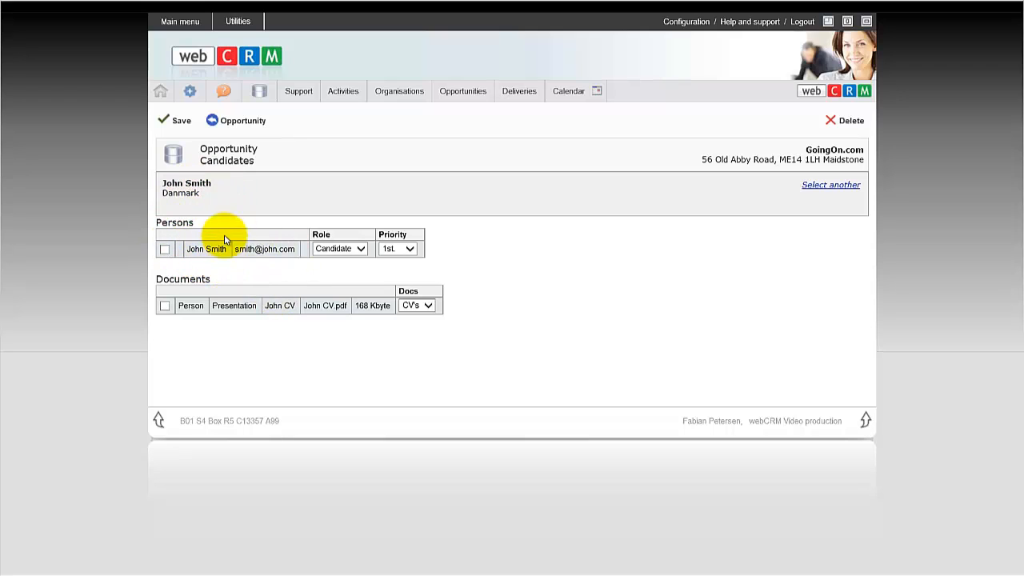
pyautogui.click(421, 305)
pyautogui.click(164, 306)
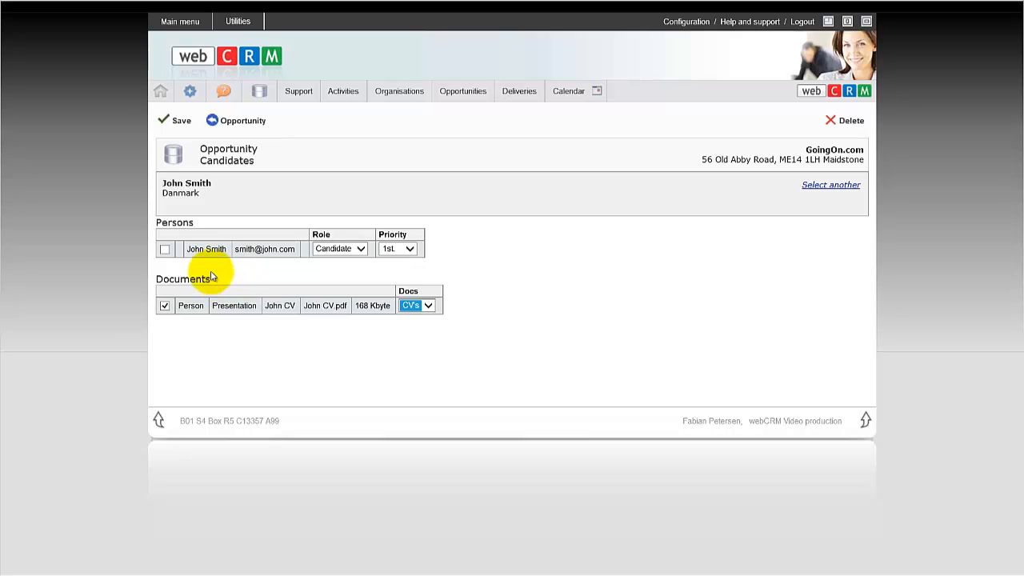
pyautogui.click(167, 250)
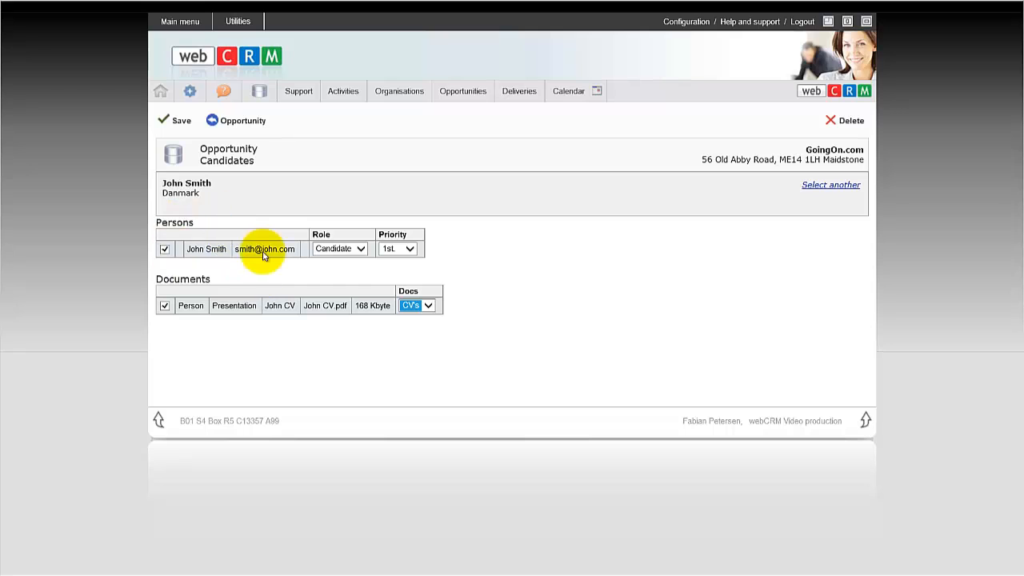
pyautogui.click(178, 120)
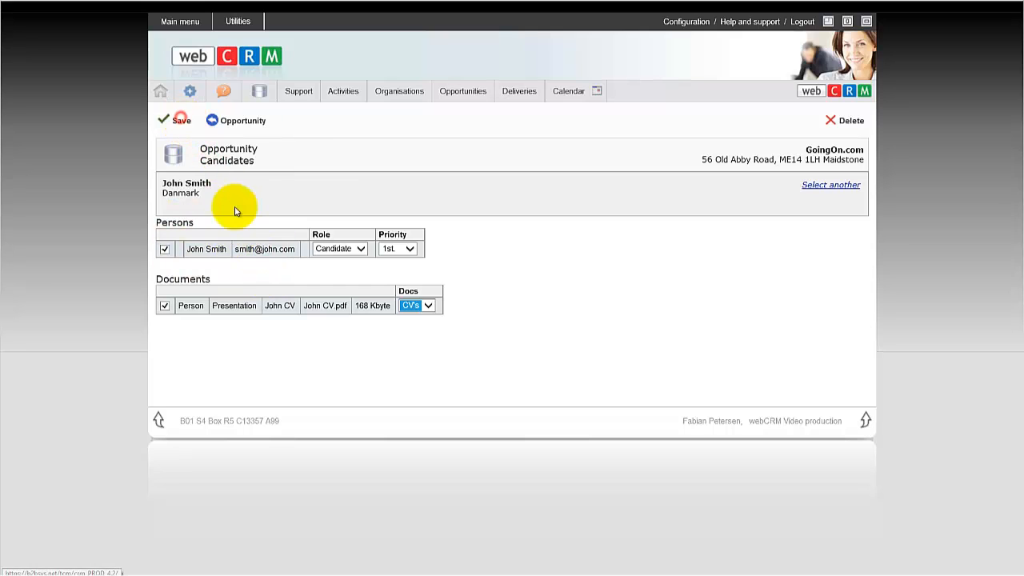
# Step: Return to the opportunity and view the person and CV document linked in its Candidates box
pyautogui.click(239, 121)
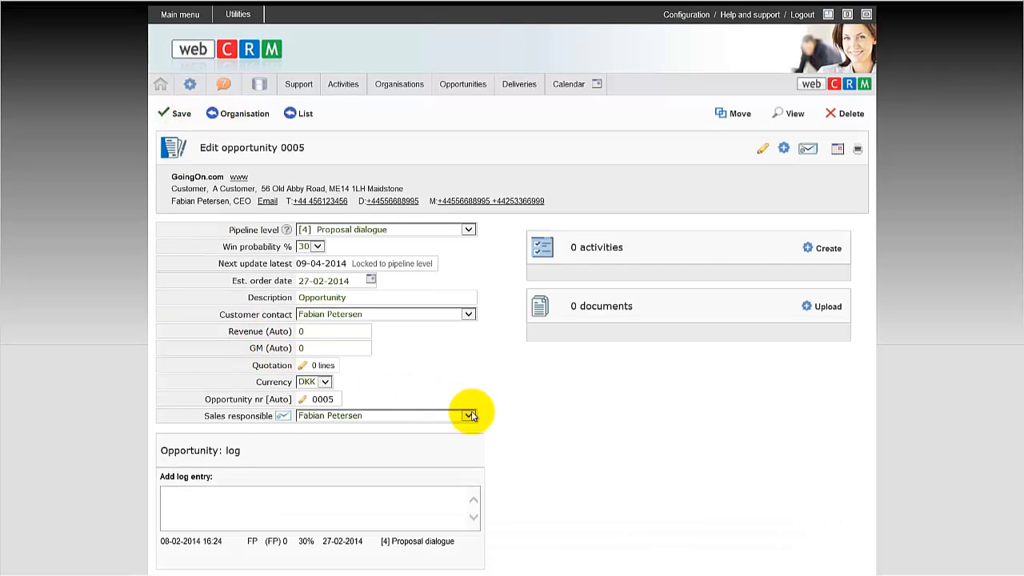
pyautogui.scroll(-5, 470, 412)
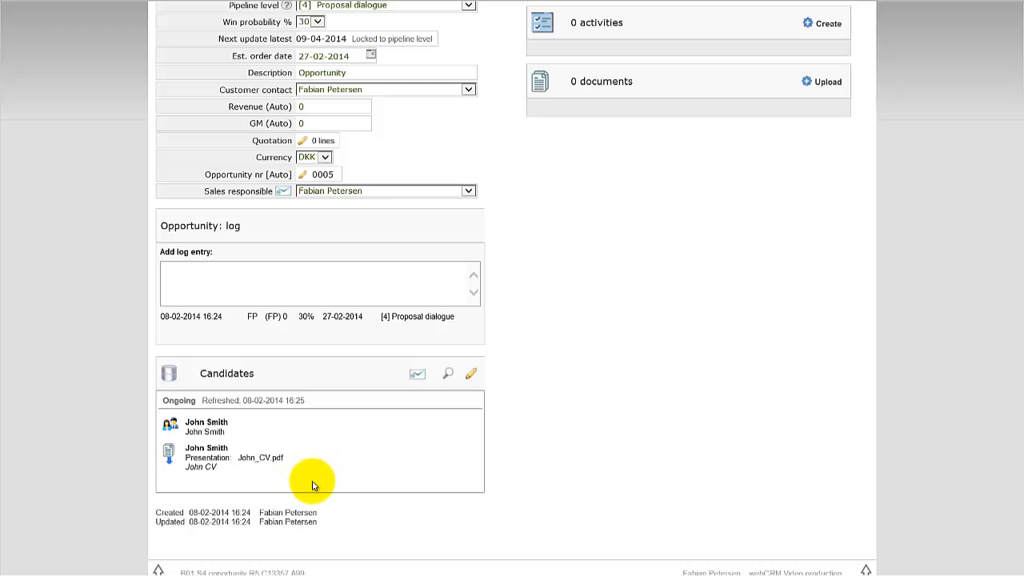
pyautogui.scroll(3, 311, 482)
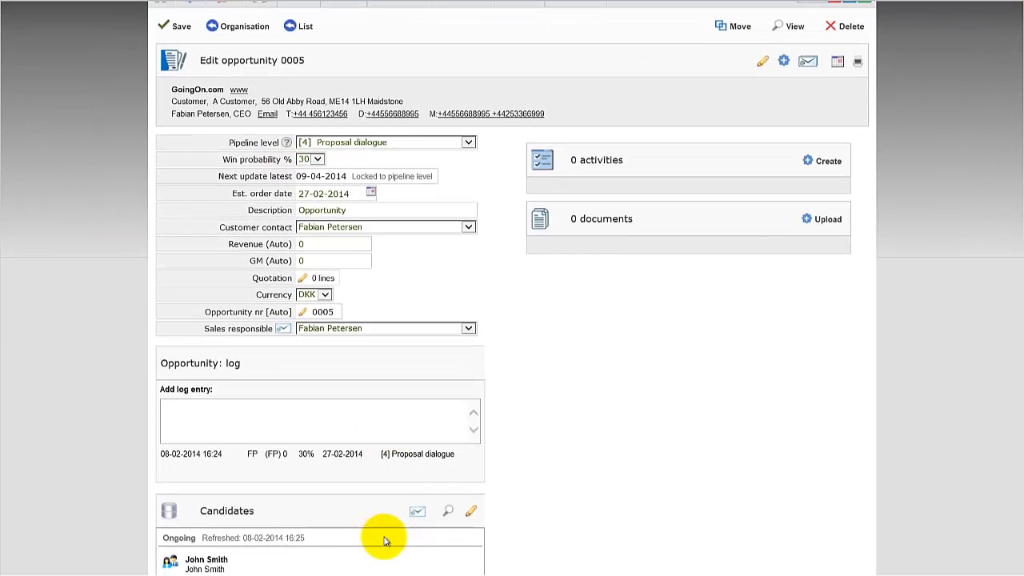
pyautogui.scroll(-1, 384, 541)
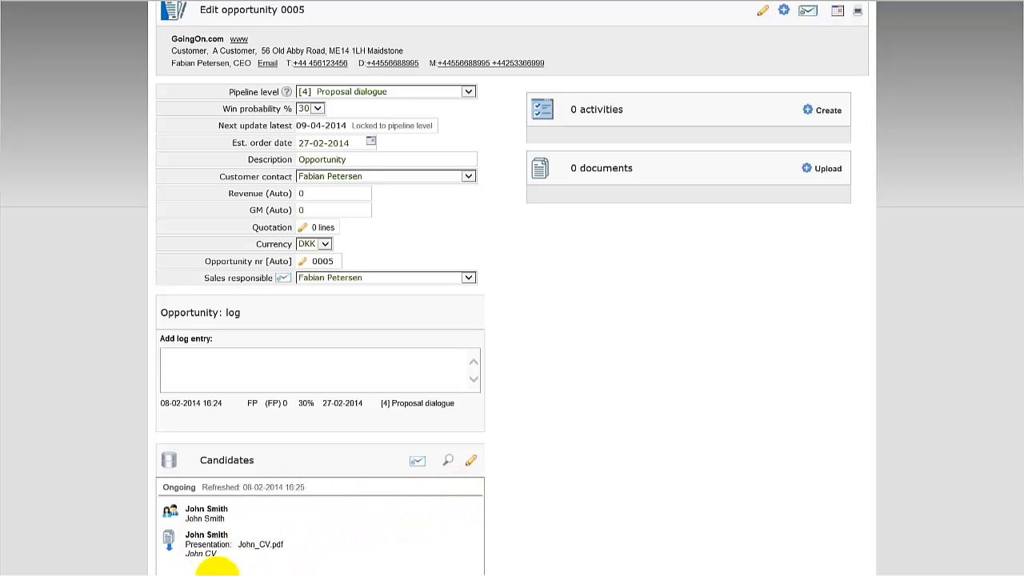
# Step: Start a Send email (TO) from the Candidates box with only the CV document included and the person left out
pyautogui.click(417, 461)
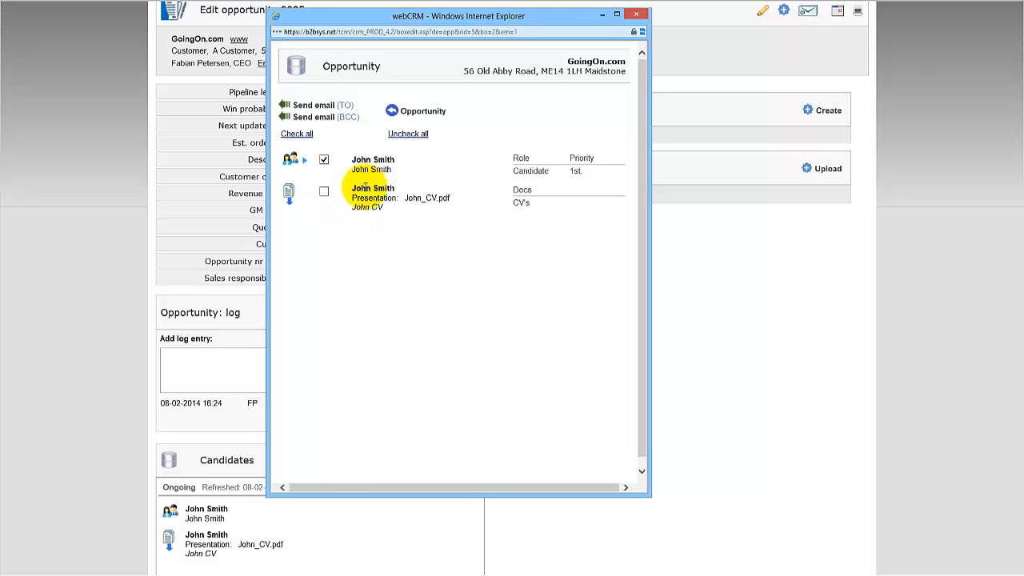
pyautogui.click(323, 191)
pyautogui.click(323, 160)
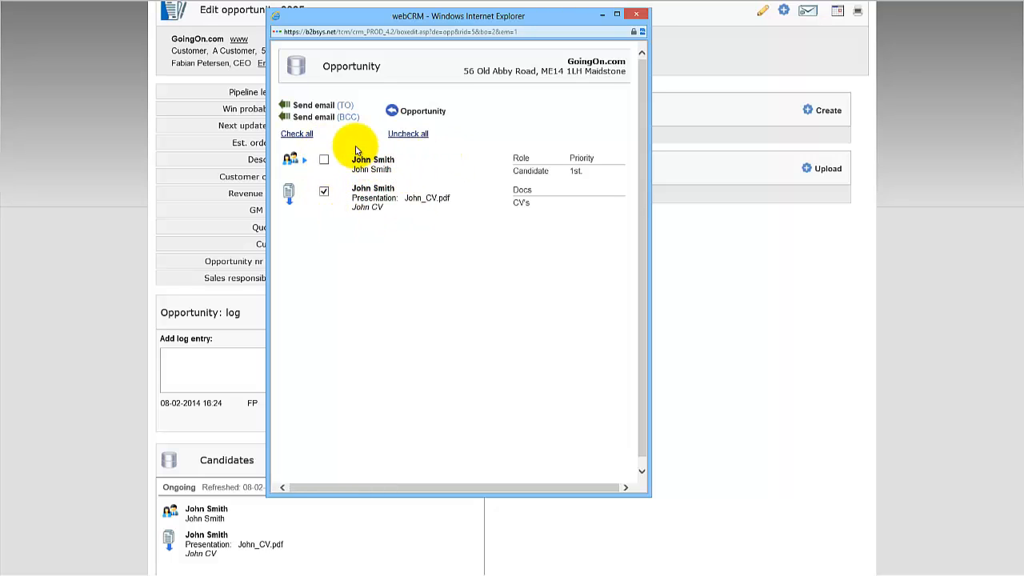
pyautogui.click(324, 105)
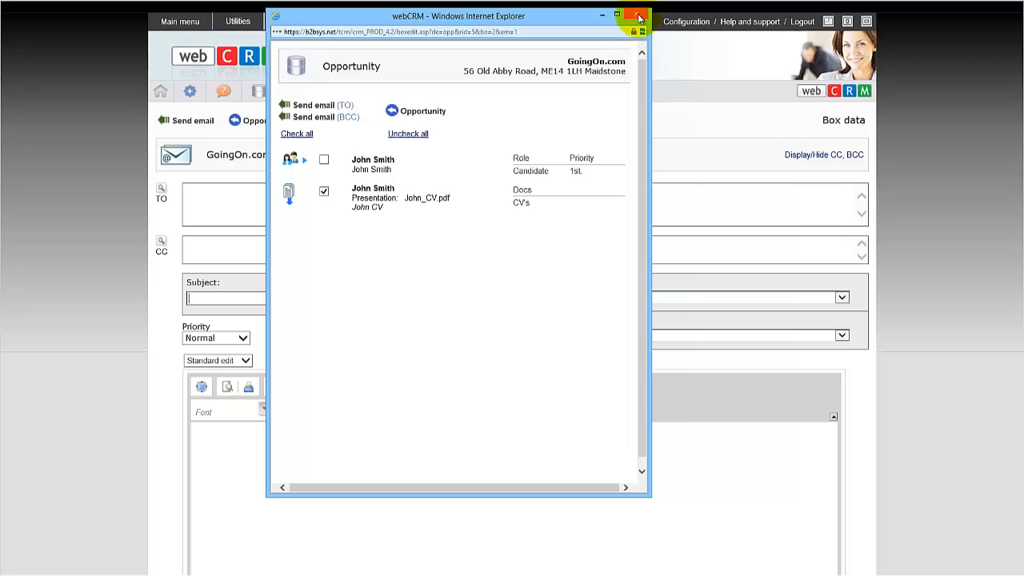
pyautogui.click(637, 15)
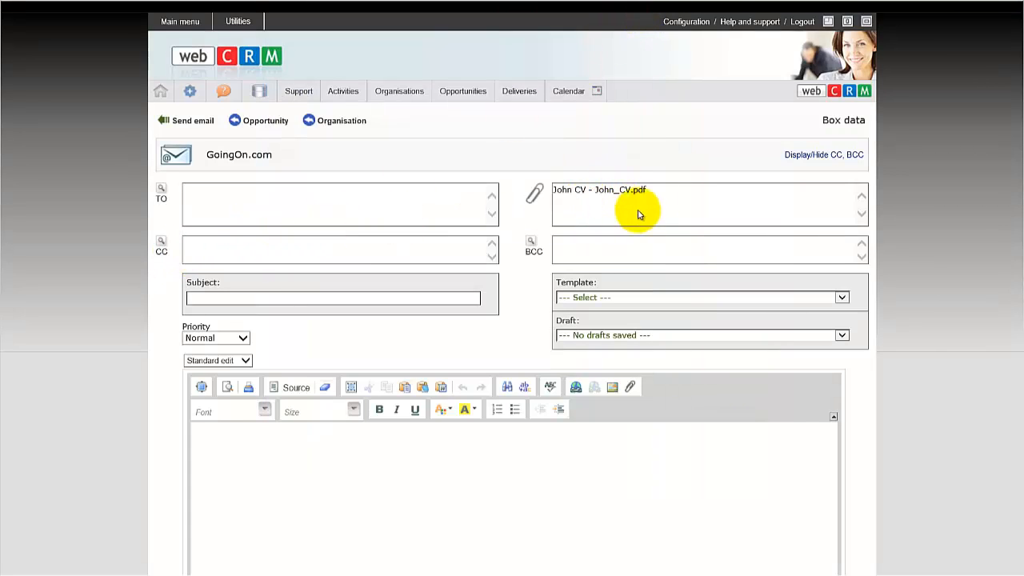
# Step: Add the CEO of GoingOn.com as the email's TO recipient
pyautogui.click(161, 192)
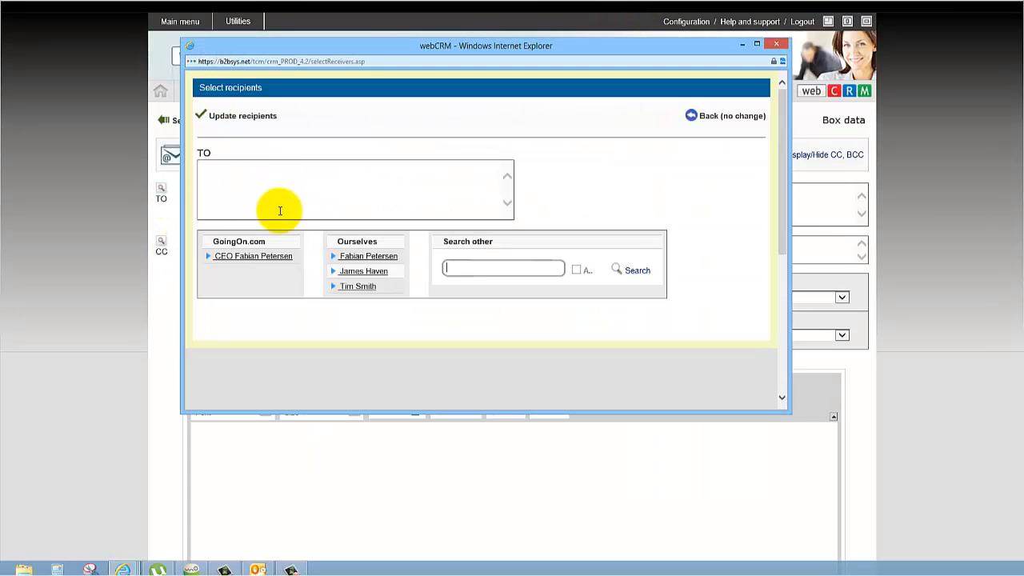
pyautogui.click(270, 258)
pyautogui.click(252, 117)
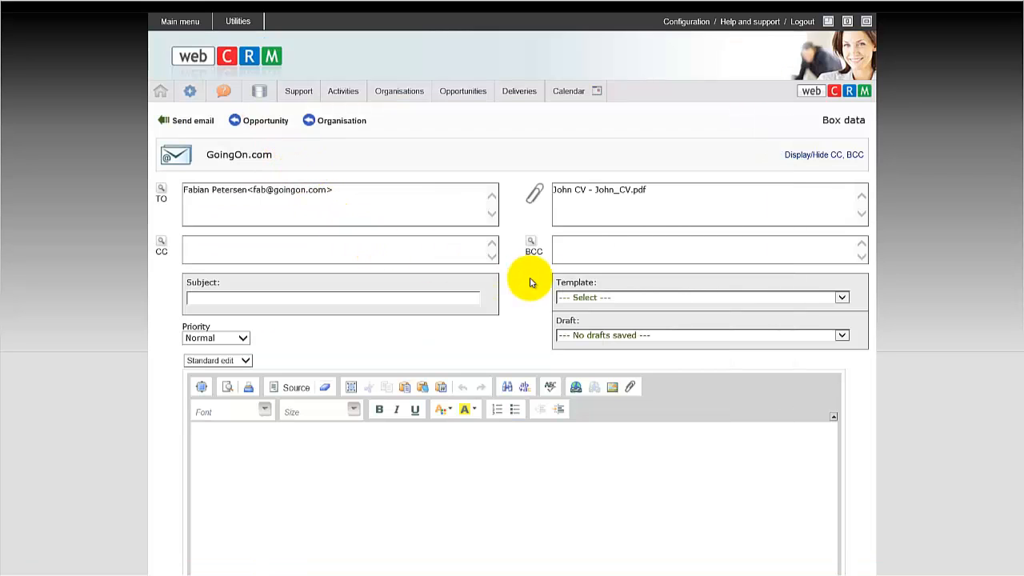
# Step: Check the available email templates and go back to the opportunity without sending the email
pyautogui.click(630, 306)
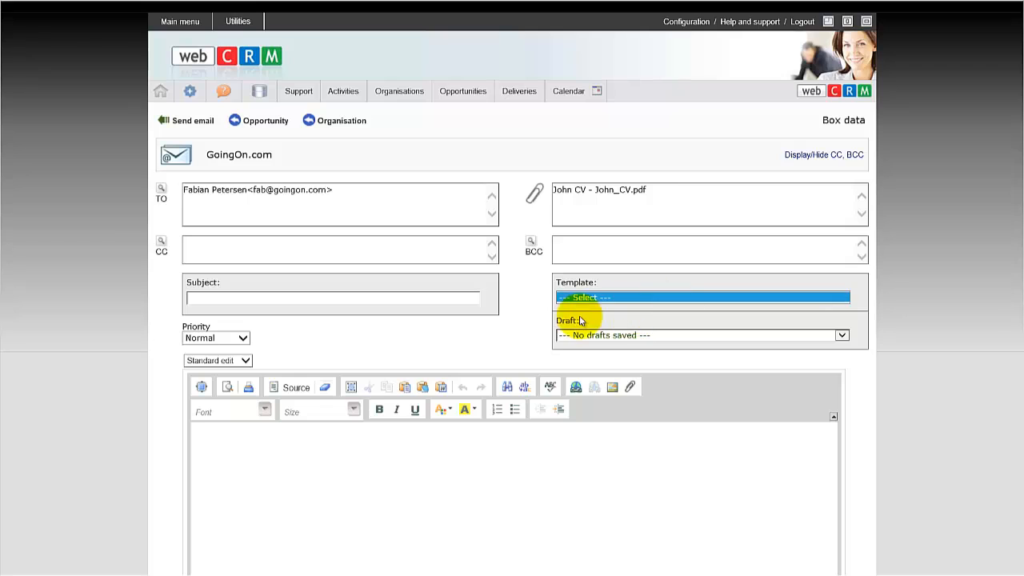
pyautogui.click(628, 308)
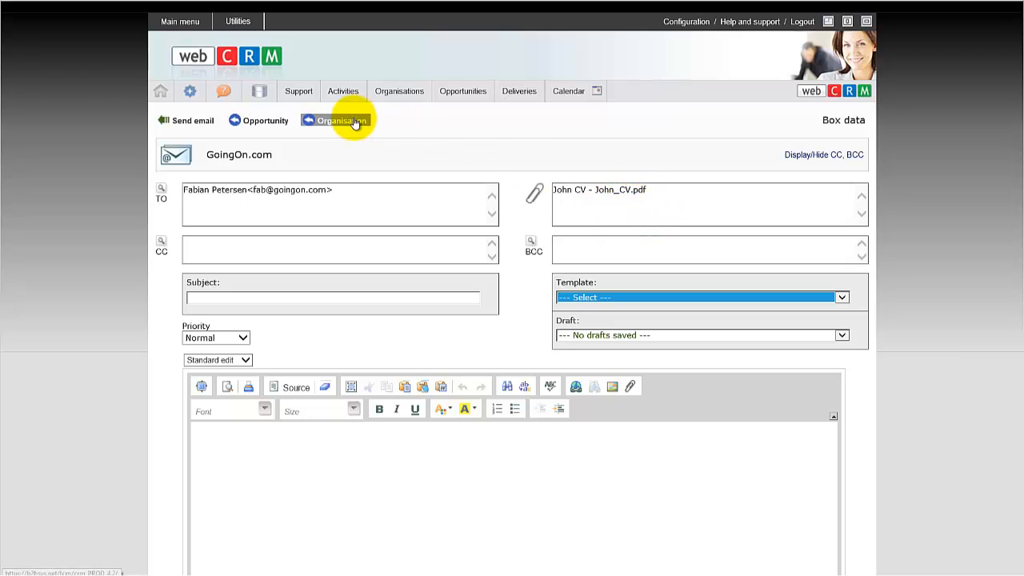
pyautogui.click(278, 123)
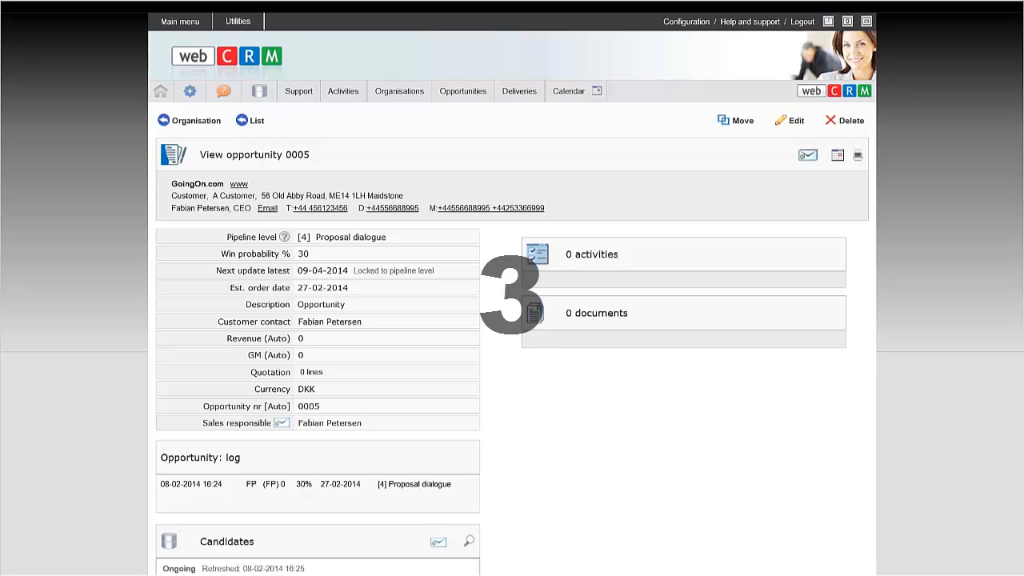
# Step: Open GoingOn.com from the start page and view its Resellers clients box
pyautogui.click(162, 92)
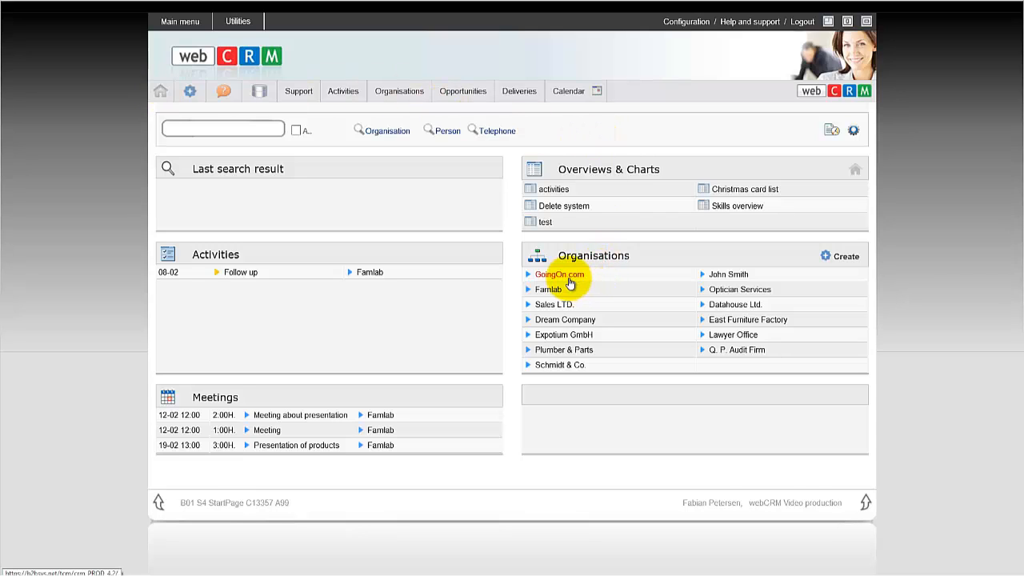
pyautogui.click(569, 280)
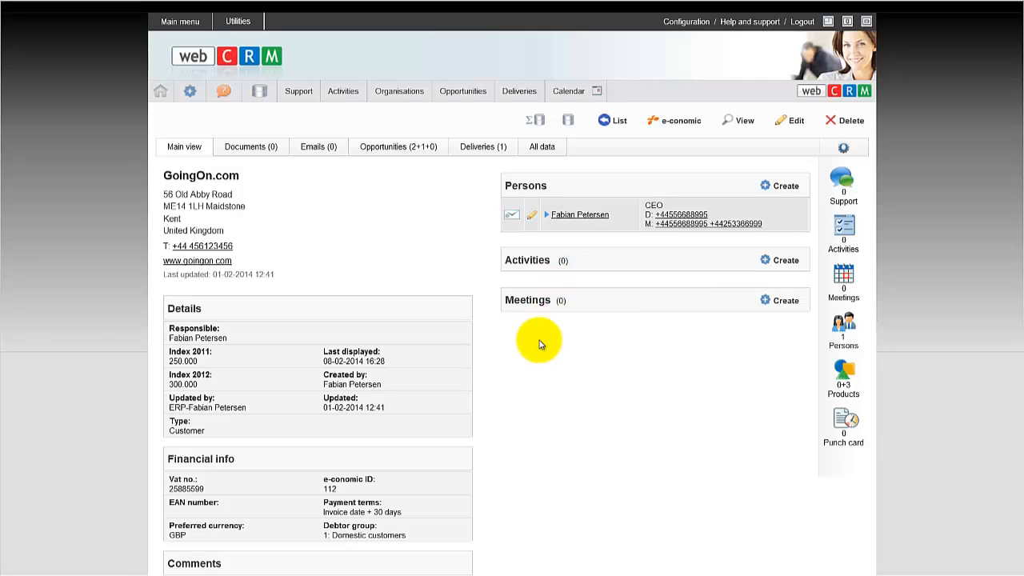
pyautogui.scroll(-1, 539, 339)
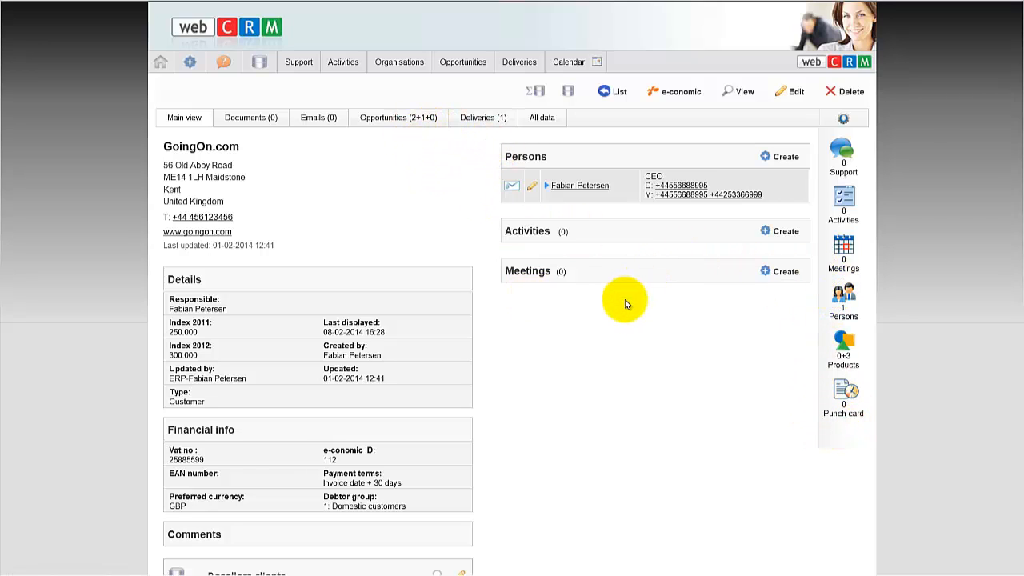
pyautogui.scroll(-2, 624, 297)
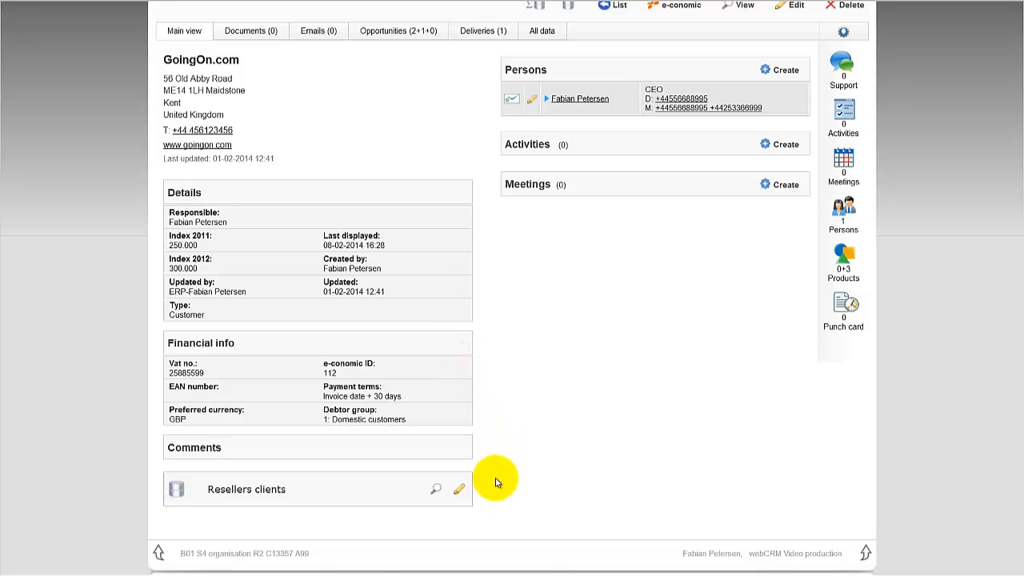
# Step: Link Optician Services to GoingOn.com's Resellers clients box with the role Resellers customer, save it, and return to the organisation to view the box
pyautogui.click(459, 491)
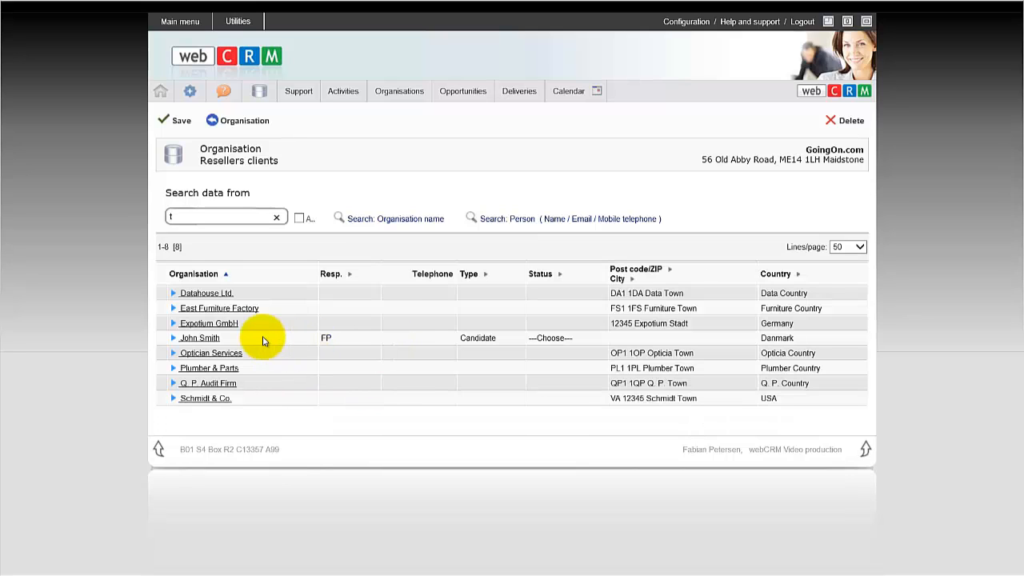
pyautogui.click(209, 354)
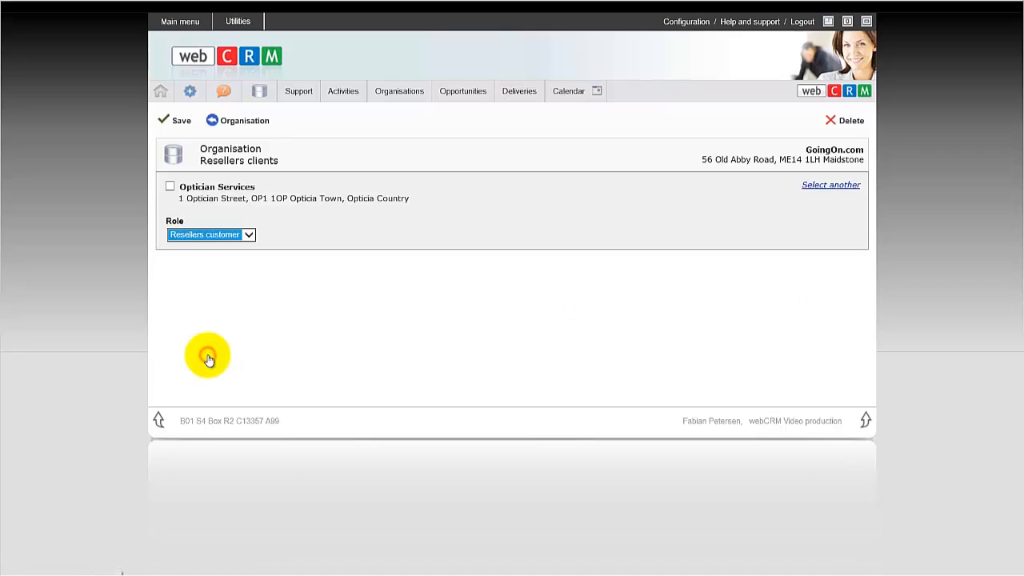
pyautogui.click(169, 186)
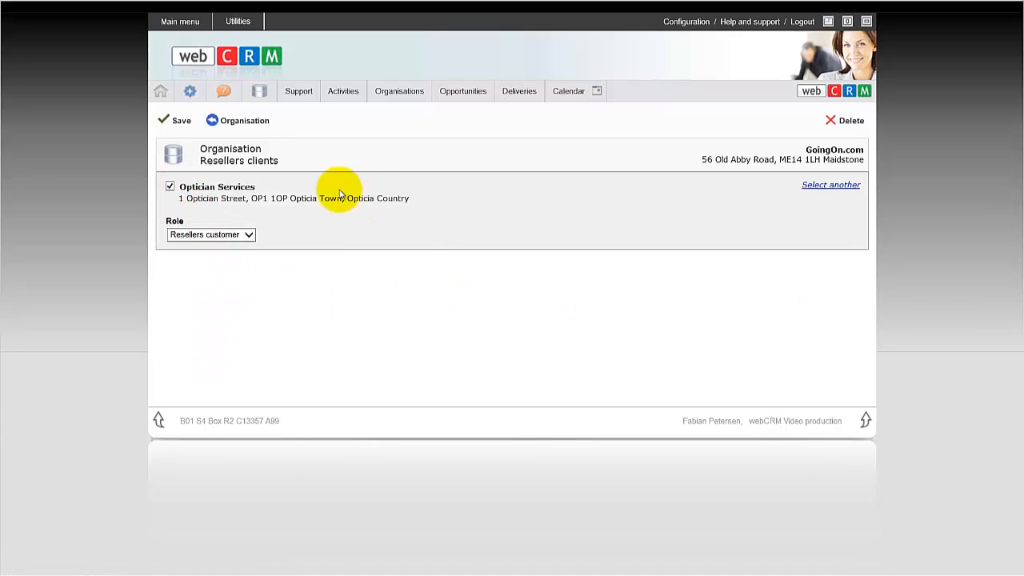
pyautogui.click(248, 234)
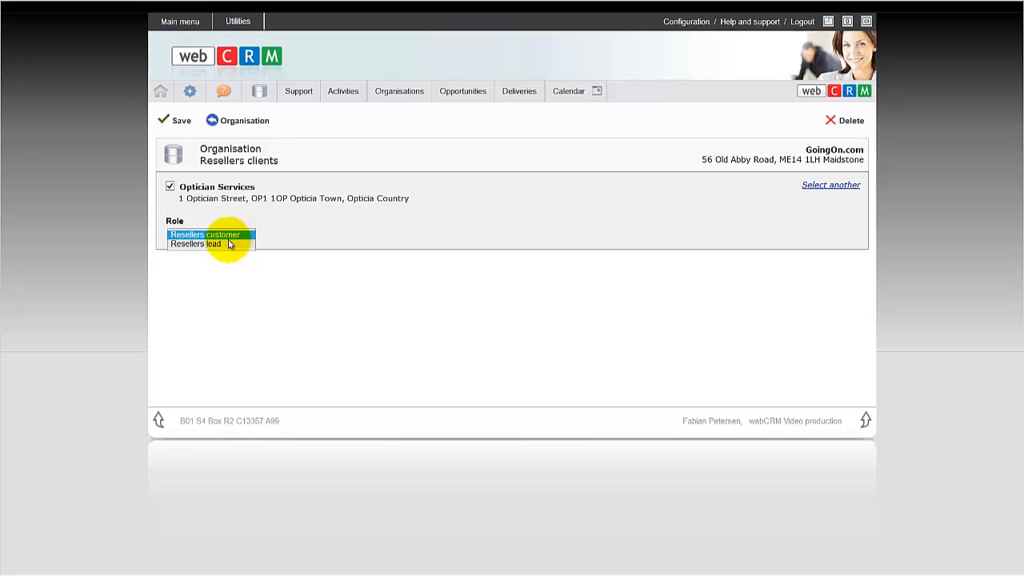
pyautogui.click(318, 227)
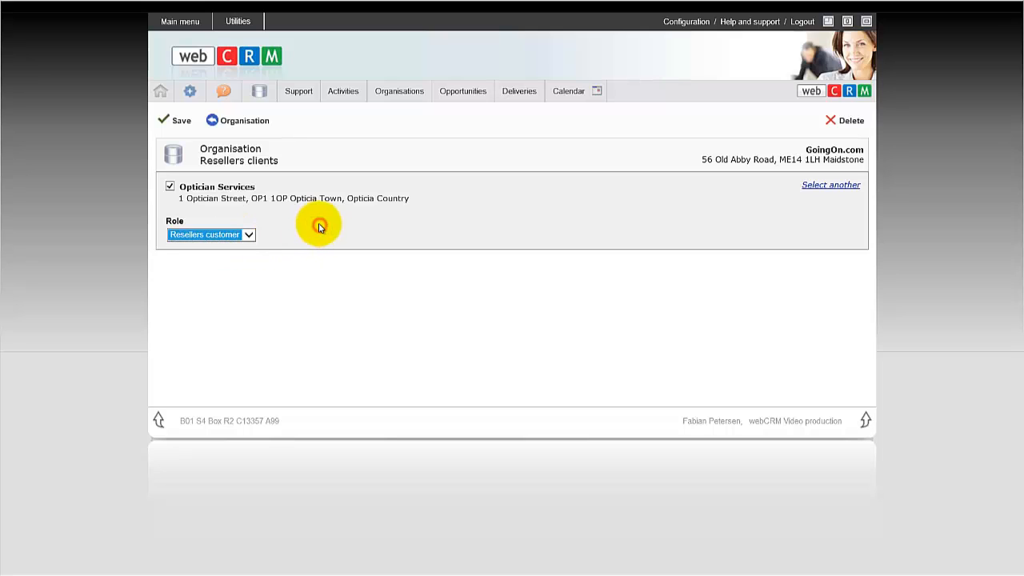
pyautogui.click(176, 120)
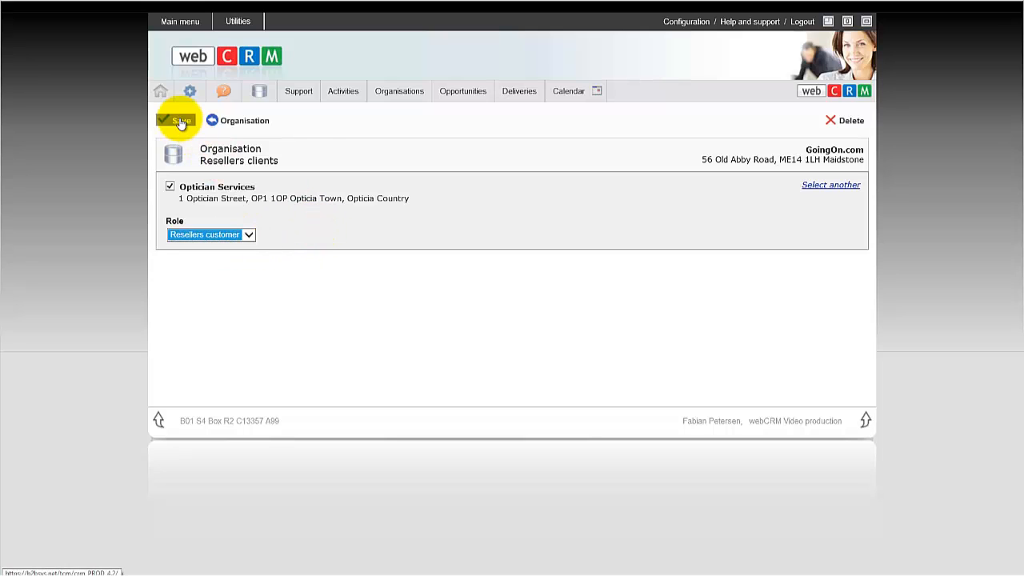
pyautogui.click(240, 122)
pyautogui.scroll(-3, 530, 498)
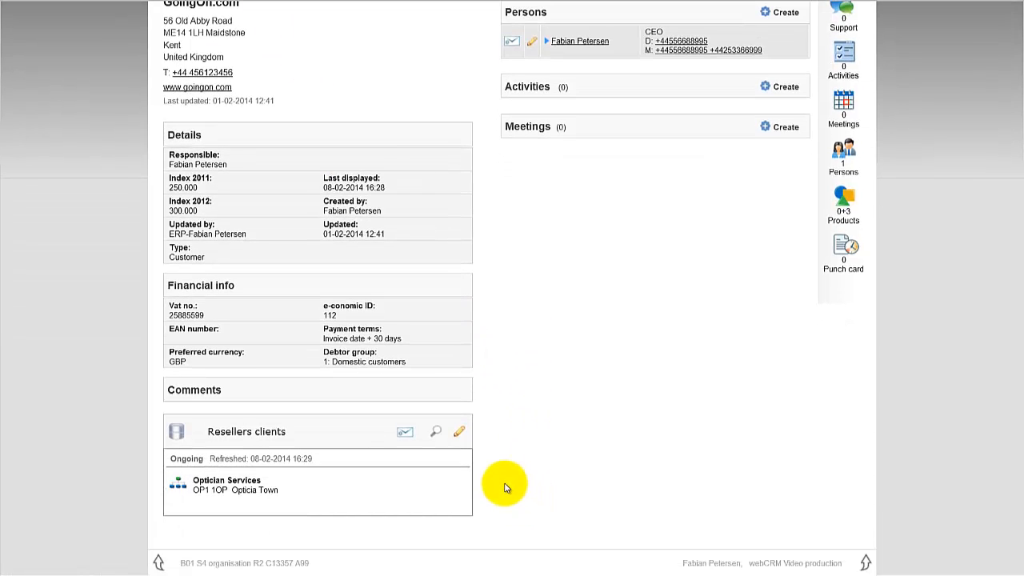
pyautogui.scroll(3, 504, 488)
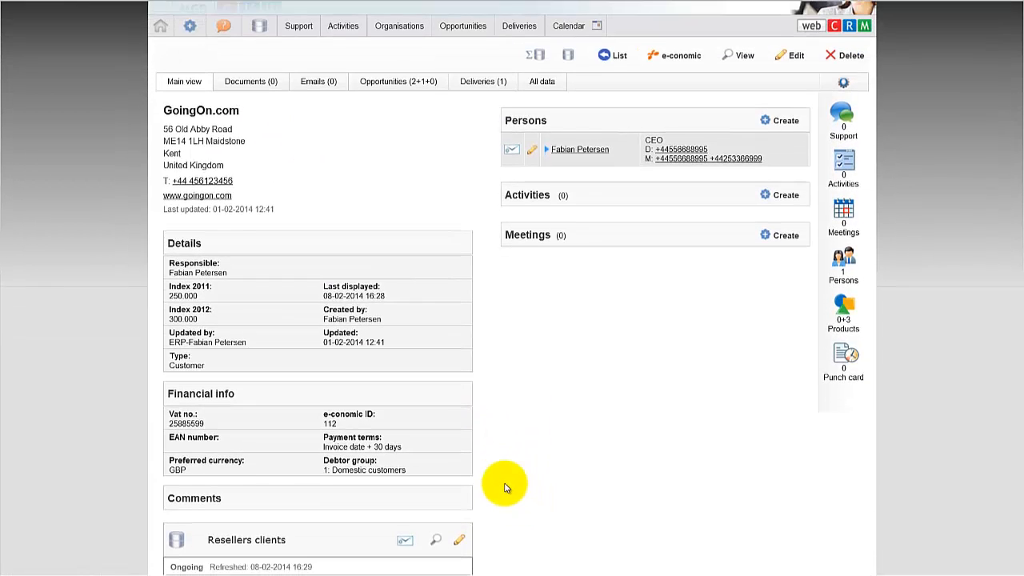
pyautogui.scroll(-3, 504, 487)
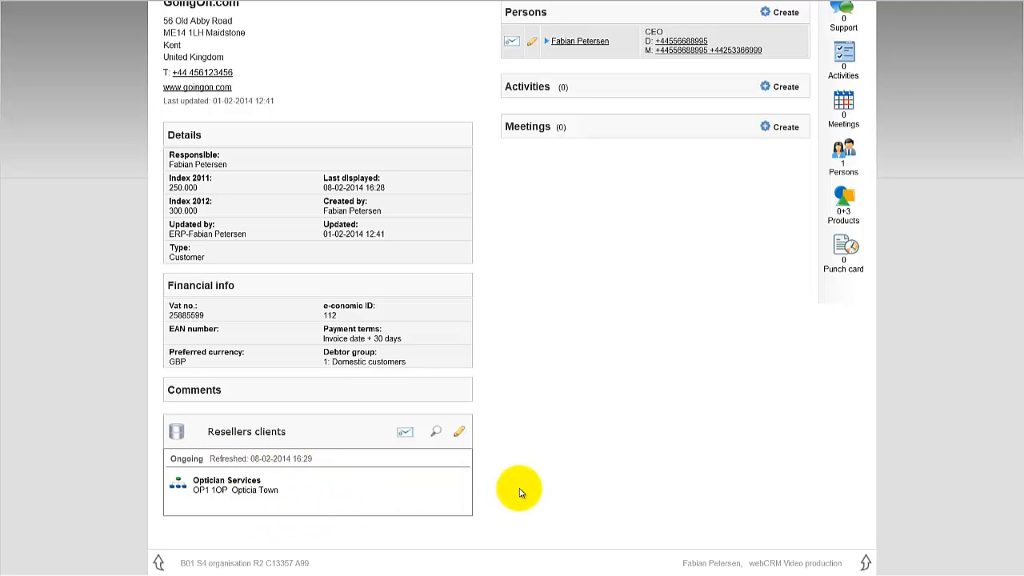
# Step: Go back to the start page and open the overview list of all box data
pyautogui.scroll(3, 518, 492)
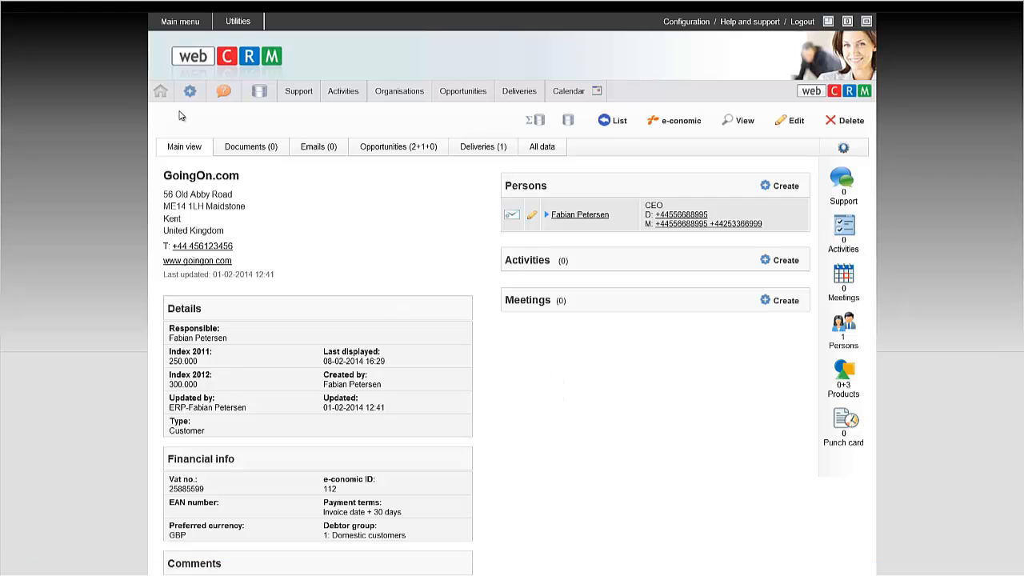
pyautogui.click(160, 92)
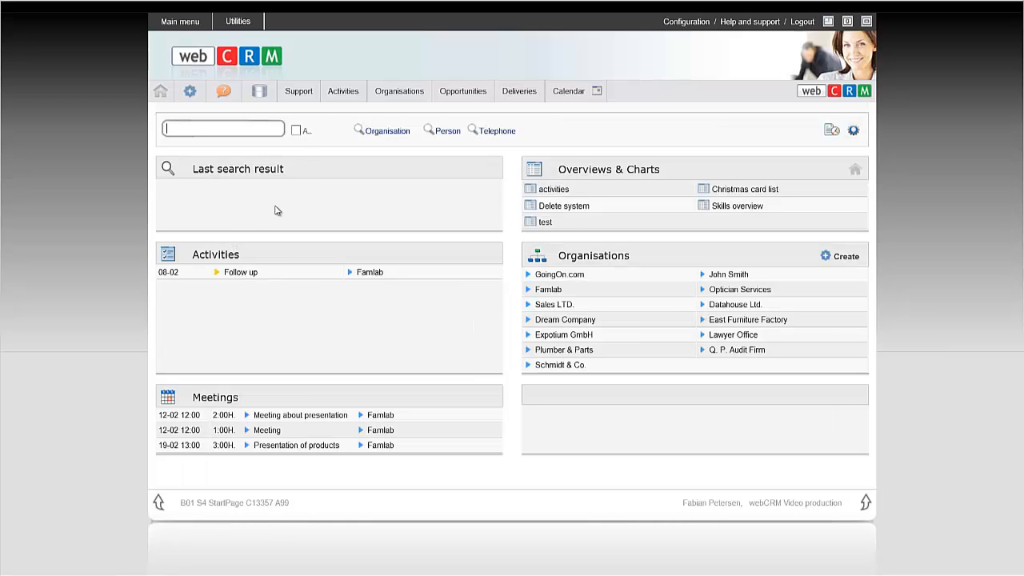
pyautogui.click(261, 92)
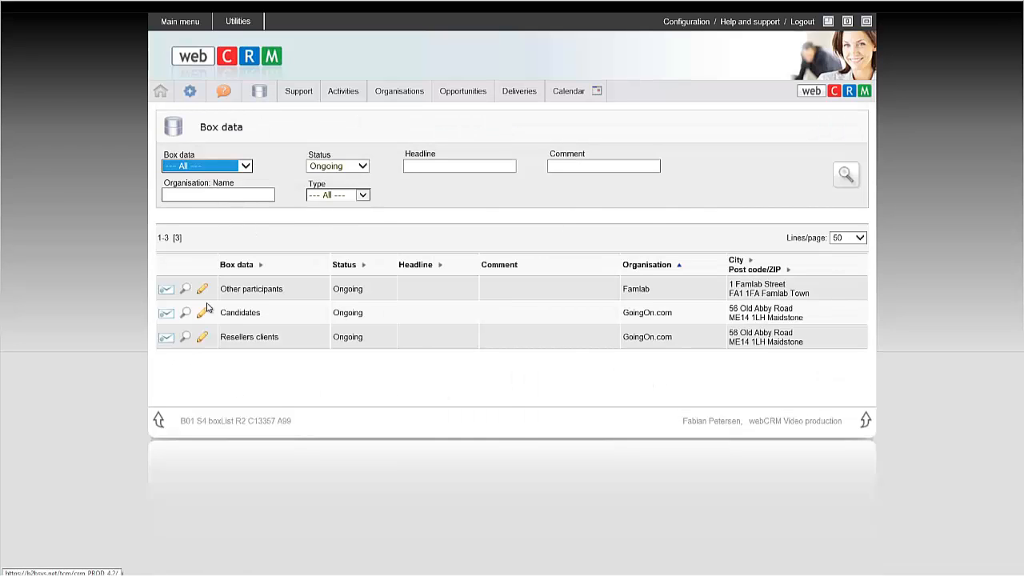
# Step: Check the available Status and Box data filter options, keeping the status at Ongoing and the box data at All
pyautogui.click(335, 168)
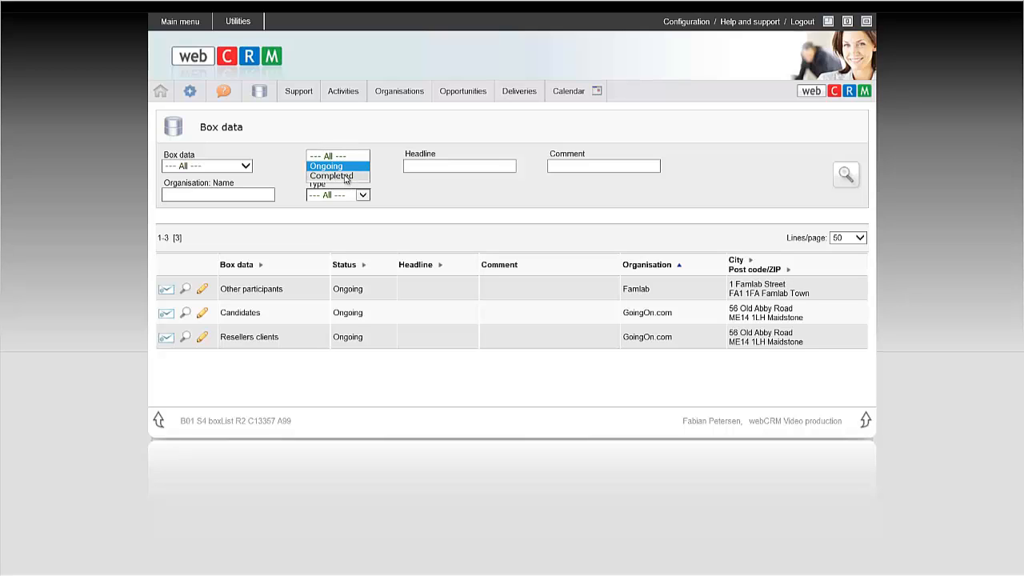
pyautogui.click(328, 165)
pyautogui.click(419, 168)
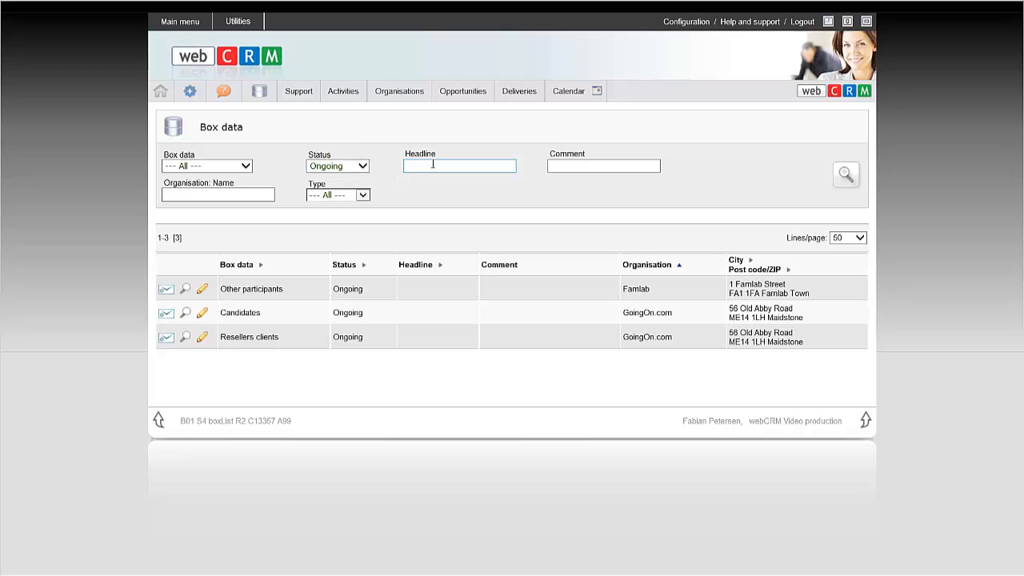
pyautogui.click(199, 169)
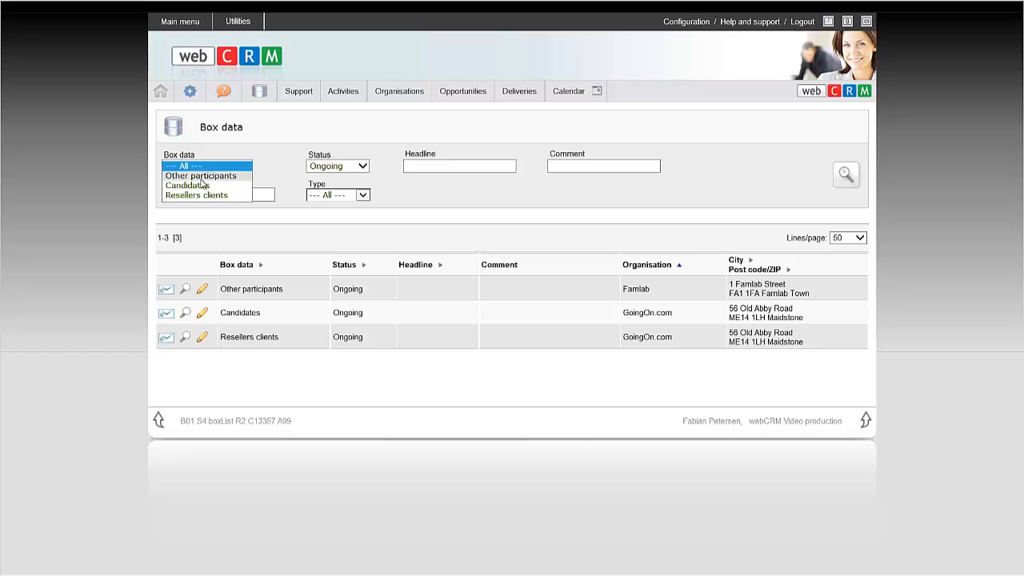
pyautogui.click(430, 198)
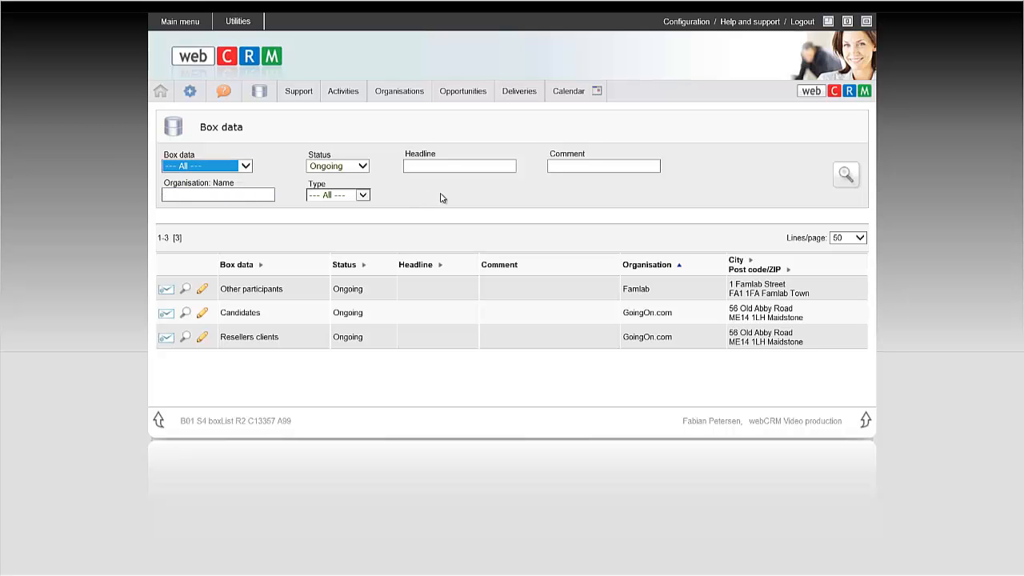